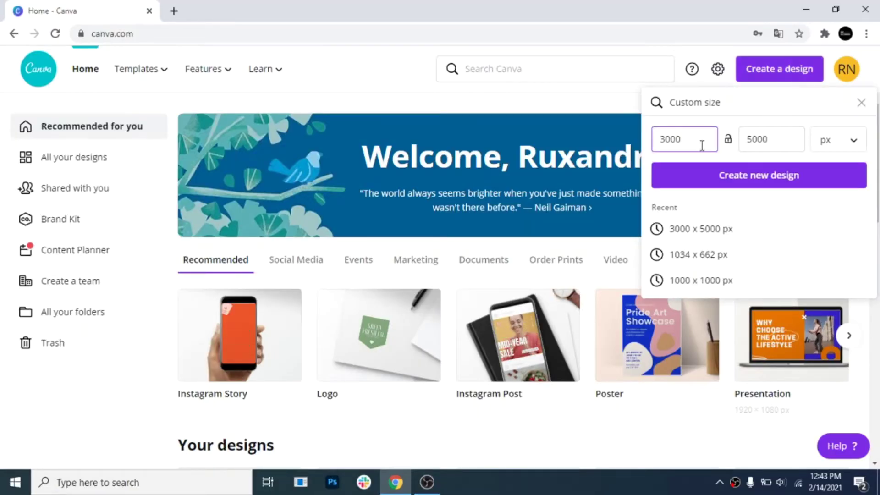
Create a new 3000 × 5000 px design and show its rulers and guides.
{"action": "left_click", "coordinate": [773, 140]}
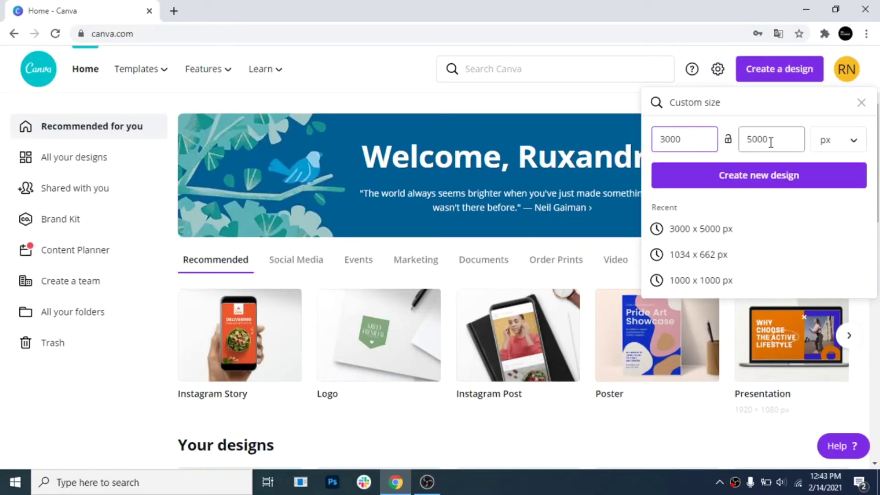
{"action": "left_click", "coordinate": [774, 185]}
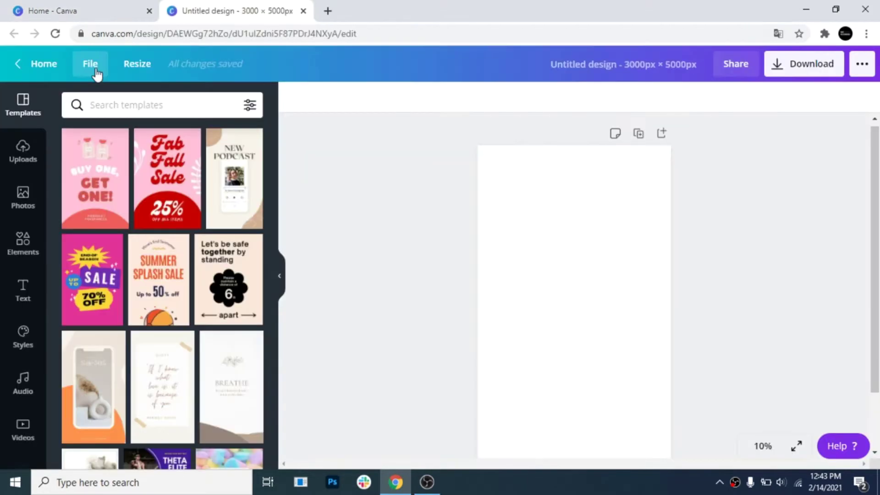
{"action": "left_click", "coordinate": [91, 64]}
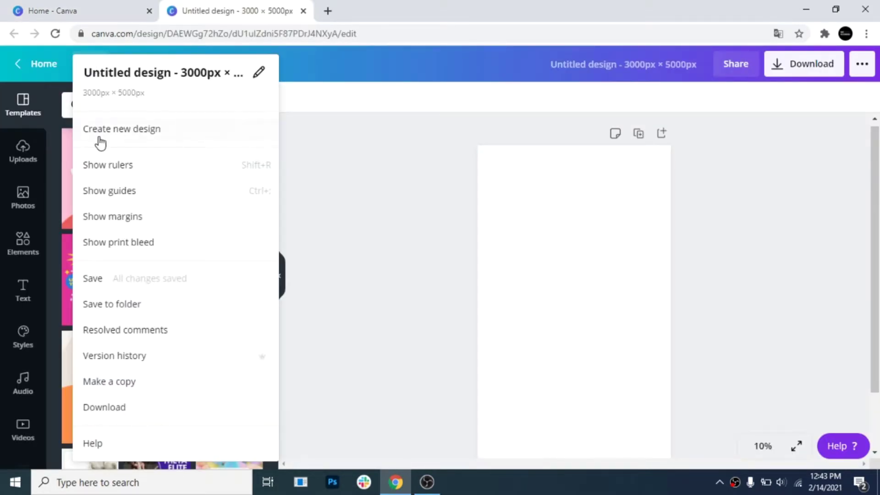
{"action": "left_click", "coordinate": [109, 166]}
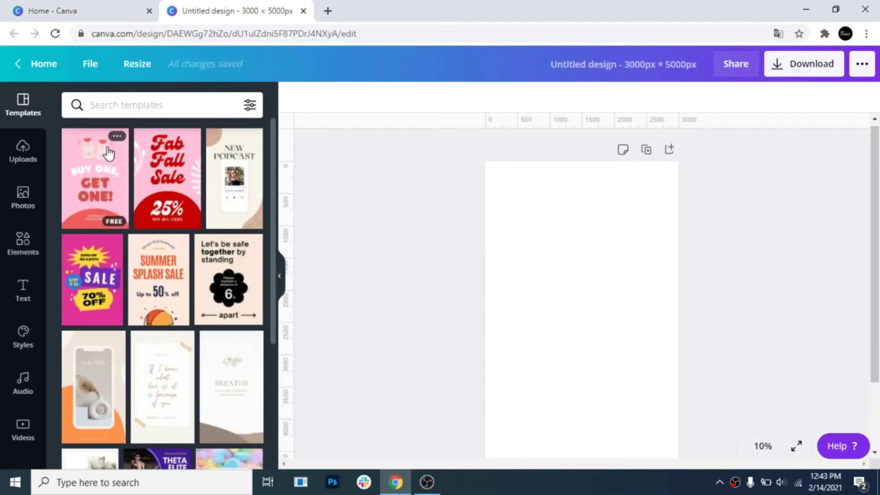
{"action": "left_click", "coordinate": [91, 64]}
{"action": "left_click", "coordinate": [108, 192]}
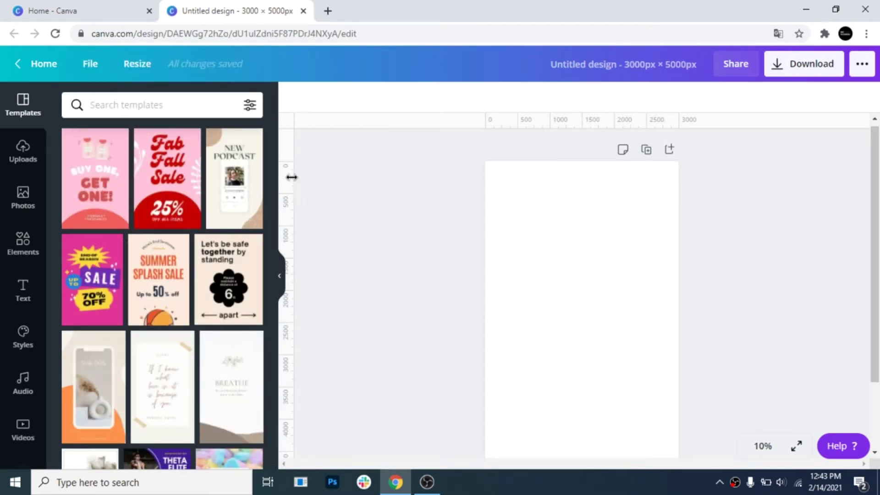
Place vertical guides at 1000 and 2000 px and horizontal guides at 1000, 2000, 3000 and 4000 px.
{"action": "left_click_drag", "start_coordinate": [291, 177], "coordinate": [550, 164]}
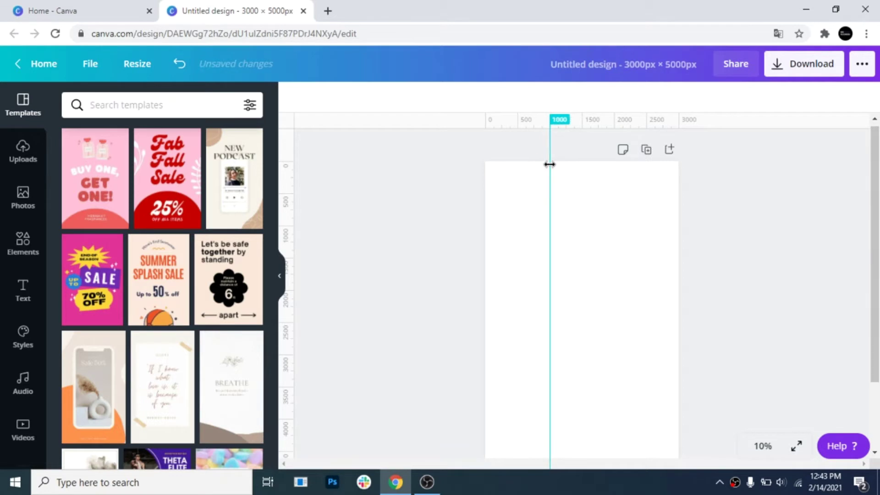
{"action": "left_click_drag", "start_coordinate": [290, 155], "coordinate": [614, 154]}
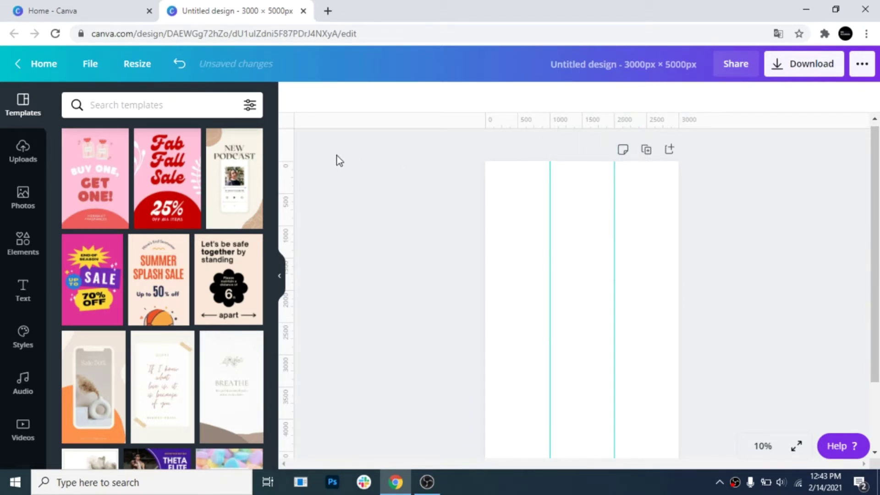
{"action": "left_click_drag", "start_coordinate": [484, 133], "coordinate": [490, 226]}
{"action": "left_click_drag", "start_coordinate": [491, 295], "coordinate": [495, 289]}
{"action": "left_click_drag", "start_coordinate": [499, 125], "coordinate": [456, 354]}
{"action": "left_click_drag", "start_coordinate": [493, 122], "coordinate": [470, 420]}
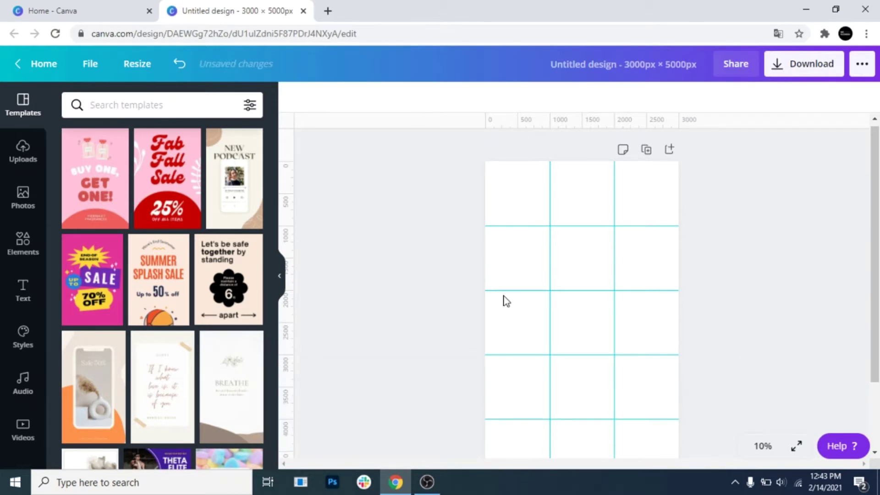
{"action": "scroll", "coordinate": [508, 275], "scroll_direction": "down", "scroll_amount": 2}
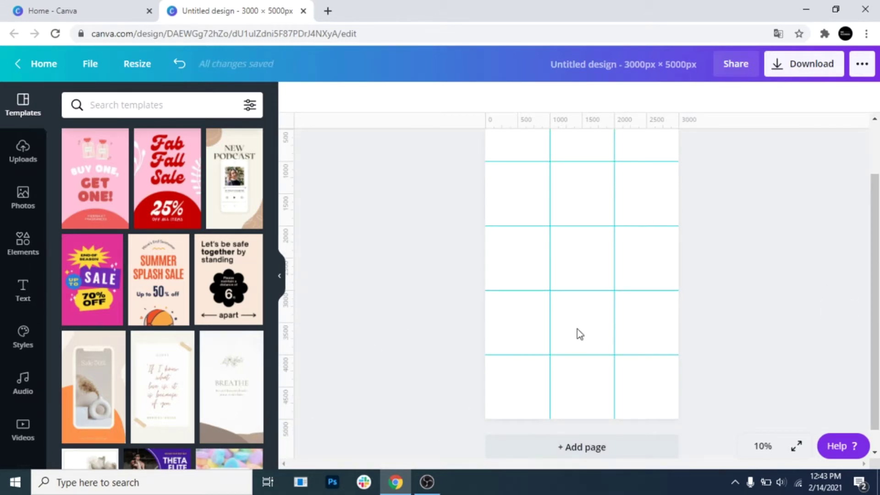
Add a dark purple square and resize it to fill the bottom-left cell of the guide grid.
{"action": "scroll", "coordinate": [576, 332], "scroll_direction": "up", "scroll_amount": 2}
{"action": "key", "text": "r"}
{"action": "left_click_drag", "start_coordinate": [656, 178], "coordinate": [559, 332]}
{"action": "left_click_drag", "start_coordinate": [522, 345], "coordinate": [554, 362]}
{"action": "left_click_drag", "start_coordinate": [516, 387], "coordinate": [519, 391]}
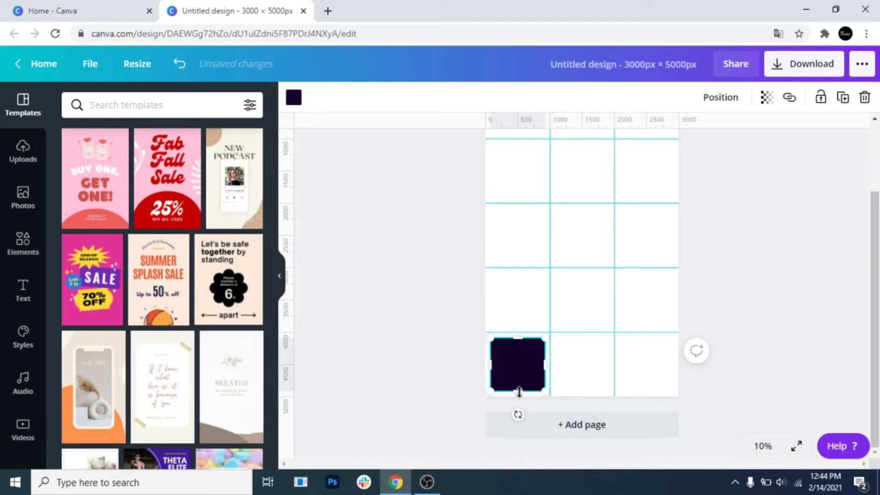
{"action": "left_click_drag", "start_coordinate": [546, 346], "coordinate": [549, 332]}
{"action": "left_click_drag", "start_coordinate": [491, 393], "coordinate": [490, 393]}
{"action": "left_click_drag", "start_coordinate": [549, 336], "coordinate": [550, 338]}
Copy the dark square into the bottom-right cell and the centre cell of the fourth row.
{"action": "right_click", "coordinate": [523, 346]}
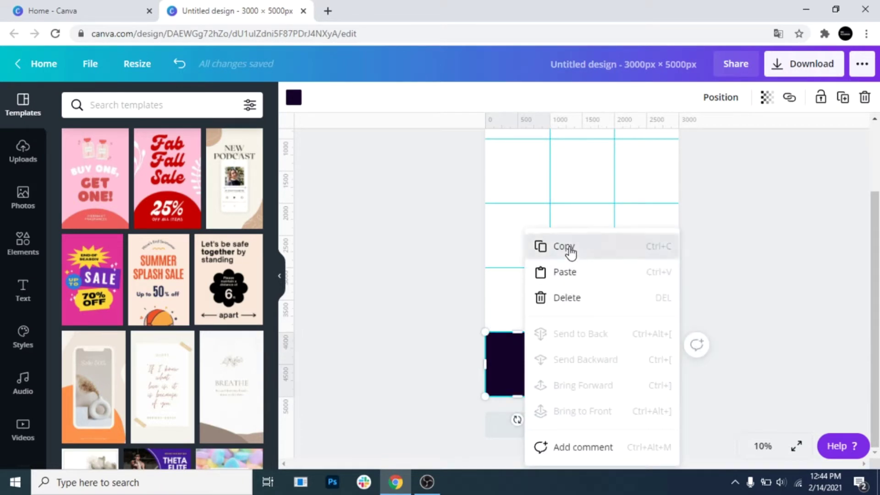
{"action": "left_click", "coordinate": [570, 251]}
{"action": "right_click", "coordinate": [643, 364]}
{"action": "left_click", "coordinate": [667, 298]}
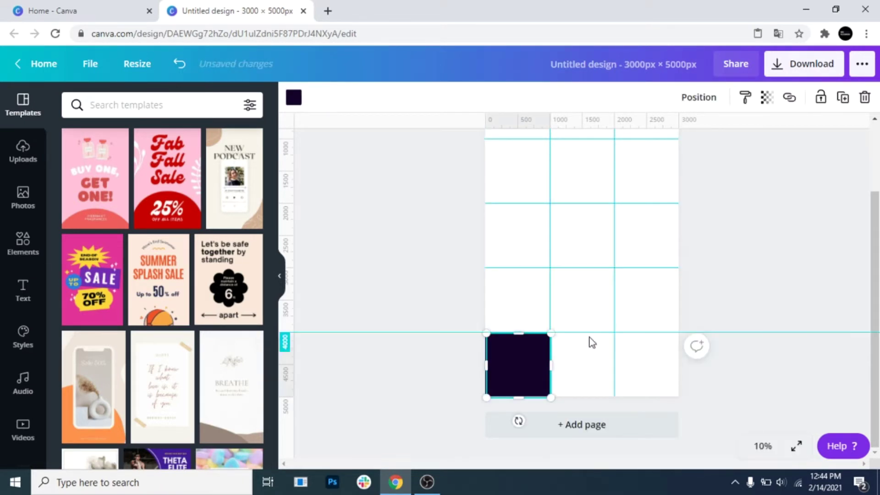
{"action": "left_click_drag", "start_coordinate": [562, 377], "coordinate": [642, 366]}
{"action": "right_click", "coordinate": [570, 293]}
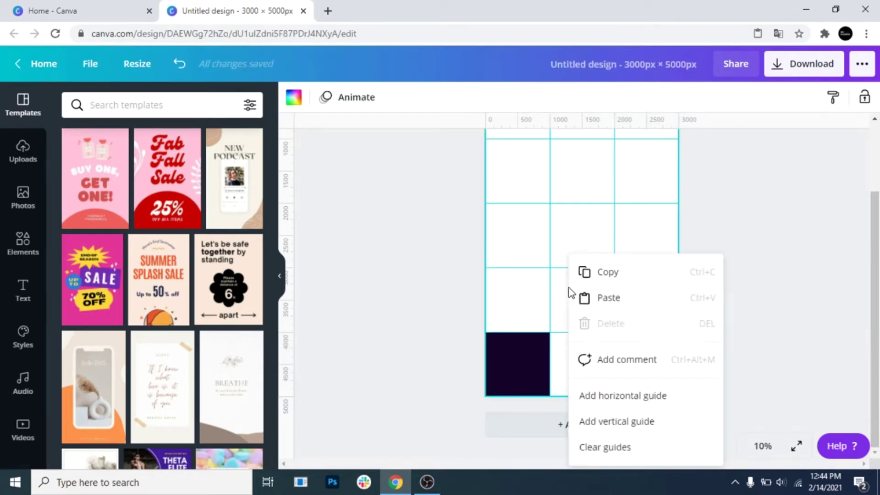
{"action": "left_click", "coordinate": [585, 296]}
{"action": "left_click_drag", "start_coordinate": [524, 377], "coordinate": [580, 308]}
Paste two more dark squares into the left and right cells of the third row.
{"action": "right_click", "coordinate": [498, 211]}
{"action": "left_click", "coordinate": [534, 252]}
{"action": "left_click_drag", "start_coordinate": [523, 367], "coordinate": [636, 232]}
{"action": "key", "text": "ctrl+v"}
Complete the checkerboard by pasting dark squares into the second row's centre cell and both outer cells of the top row.
{"action": "scroll", "coordinate": [604, 238], "scroll_direction": "up", "scroll_amount": 2}
{"action": "right_click", "coordinate": [569, 251]}
{"action": "left_click", "coordinate": [613, 292]}
{"action": "left_click_drag", "start_coordinate": [519, 437], "coordinate": [517, 181]}
{"action": "right_click", "coordinate": [574, 187]}
{"action": "left_click", "coordinate": [614, 236]}
{"action": "right_click", "coordinate": [574, 187]}
{"action": "left_click", "coordinate": [610, 234]}
{"action": "left_click_drag", "start_coordinate": [518, 437], "coordinate": [654, 186]}
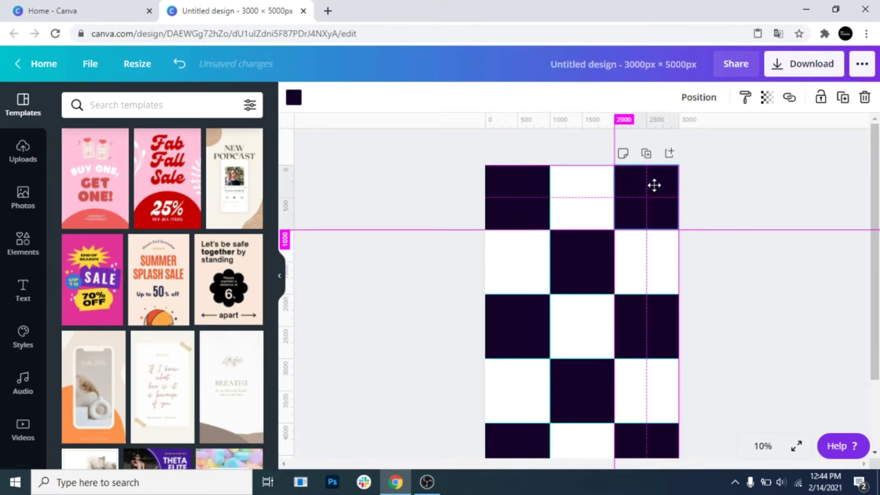
{"action": "left_click", "coordinate": [413, 238]}
Add a plain square photo frame and shrink it to fit inside the white bottom-centre cell, leaving a white border.
{"action": "scroll", "coordinate": [413, 238], "scroll_direction": "down", "scroll_amount": 2}
{"action": "left_click", "coordinate": [26, 247]}
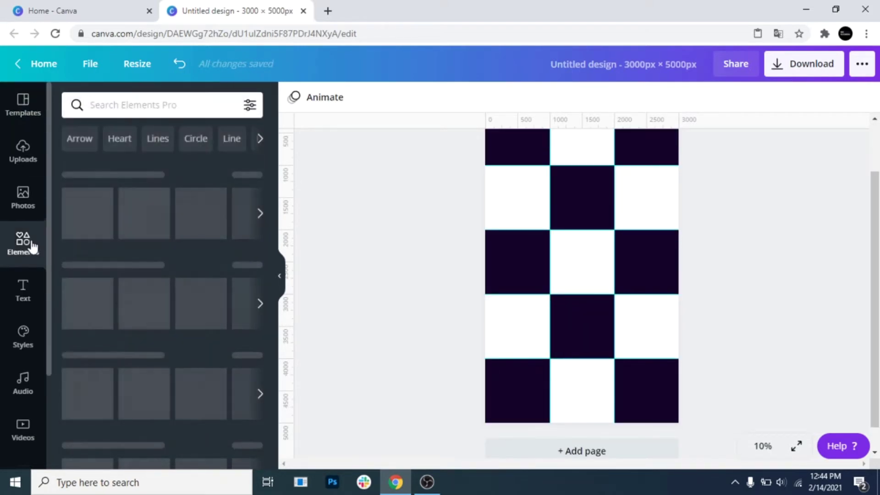
{"action": "scroll", "coordinate": [100, 302], "scroll_direction": "down", "scroll_amount": 3}
{"action": "scroll", "coordinate": [99, 303], "scroll_direction": "down", "scroll_amount": 3}
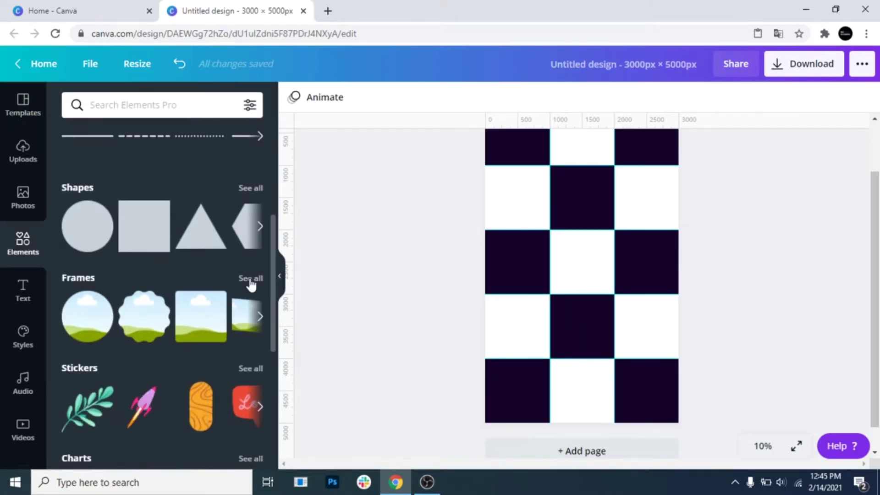
{"action": "left_click", "coordinate": [247, 277]}
{"action": "scroll", "coordinate": [181, 316], "scroll_direction": "down", "scroll_amount": 3}
{"action": "scroll", "coordinate": [182, 327], "scroll_direction": "down", "scroll_amount": 8}
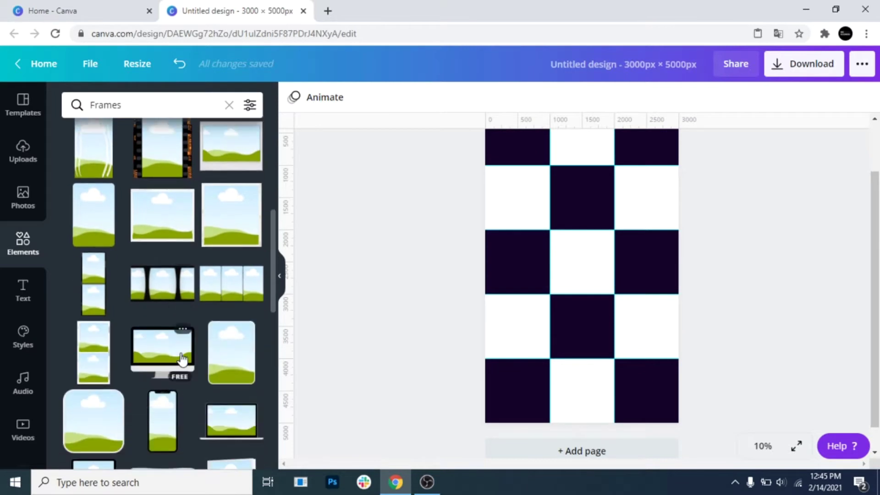
{"action": "scroll", "coordinate": [182, 360], "scroll_direction": "down", "scroll_amount": 4}
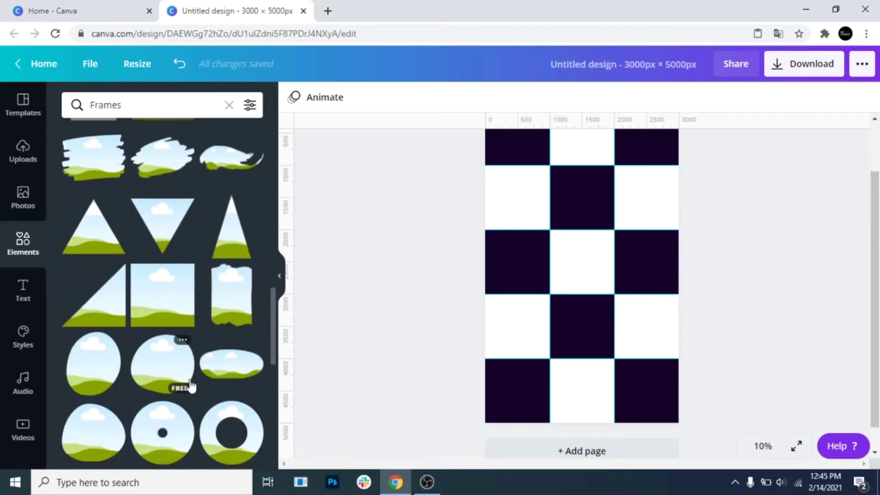
{"action": "left_click", "coordinate": [169, 250]}
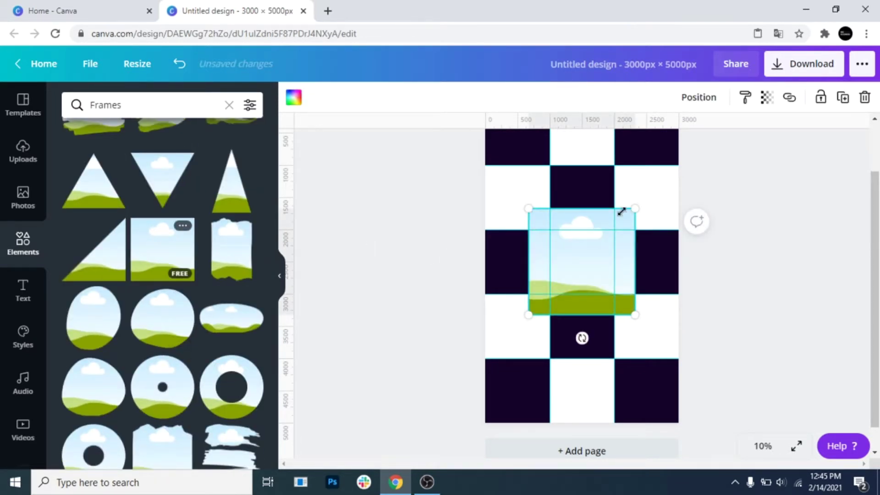
{"action": "left_click_drag", "start_coordinate": [635, 207], "coordinate": [588, 375]}
{"action": "left_click_drag", "start_coordinate": [599, 410], "coordinate": [608, 420]}
Copy the square frame into both outer cells of the fourth row and the centre cell of the third row.
{"action": "right_click", "coordinate": [592, 403]}
{"action": "left_click", "coordinate": [630, 245]}
{"action": "right_click", "coordinate": [488, 320]}
{"action": "left_click", "coordinate": [522, 297]}
{"action": "left_click_drag", "start_coordinate": [582, 391], "coordinate": [584, 255]}
{"action": "left_click", "coordinate": [644, 324]}
{"action": "key", "text": "ctrl+v"}
{"action": "right_click", "coordinate": [567, 249]}
{"action": "left_click", "coordinate": [600, 292]}
Paste the square frame into both outer cells of the second row and the top-centre cell.
{"action": "left_click", "coordinate": [523, 213]}
{"action": "key", "text": "ctrl+v"}
{"action": "left_click_drag", "start_coordinate": [577, 378], "coordinate": [650, 196]}
{"action": "key", "text": "ctrl+v"}
{"action": "right_click", "coordinate": [590, 154]}
{"action": "left_click", "coordinate": [618, 181]}
{"action": "left_click_drag", "start_coordinate": [583, 391], "coordinate": [582, 191]}
{"action": "left_click", "coordinate": [746, 316]}
{"action": "scroll", "coordinate": [738, 316], "scroll_direction": "down", "scroll_amount": 2}
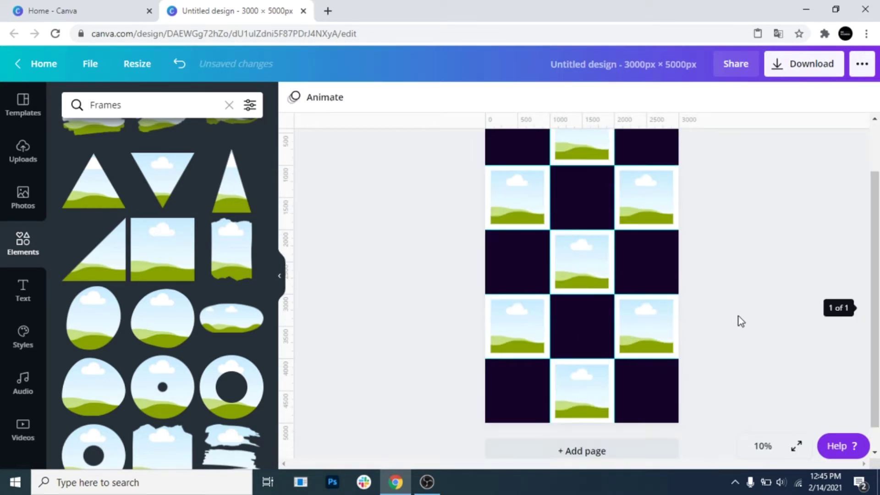
Fill the frames in the first three rows with the recently used photos on pink, magenta and yellow backgrounds.
{"action": "left_click", "coordinate": [23, 197]}
{"action": "left_click", "coordinate": [245, 178]}
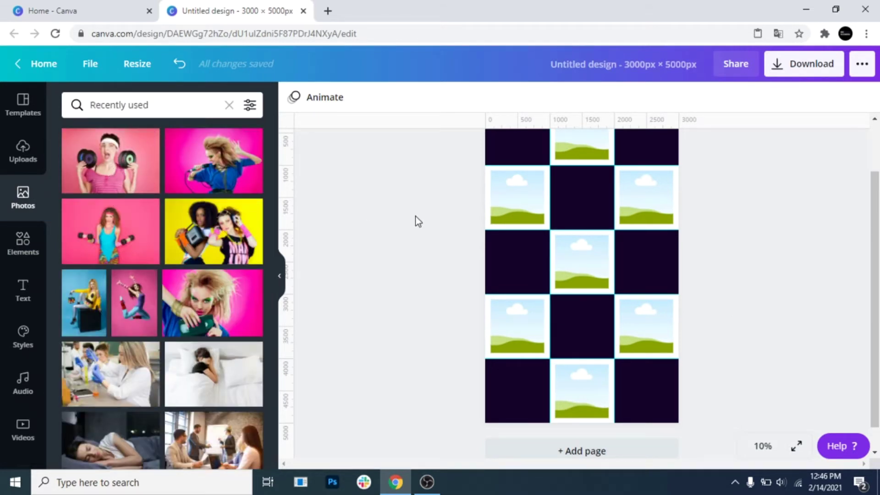
{"action": "scroll", "coordinate": [415, 215], "scroll_direction": "up", "scroll_amount": 2}
{"action": "left_click_drag", "start_coordinate": [113, 165], "coordinate": [595, 178]}
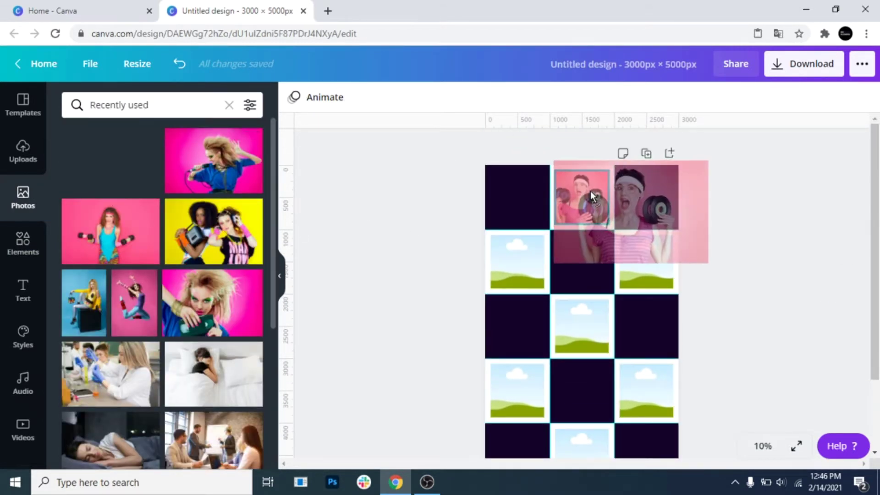
{"action": "left_click_drag", "start_coordinate": [213, 161], "coordinate": [539, 273]}
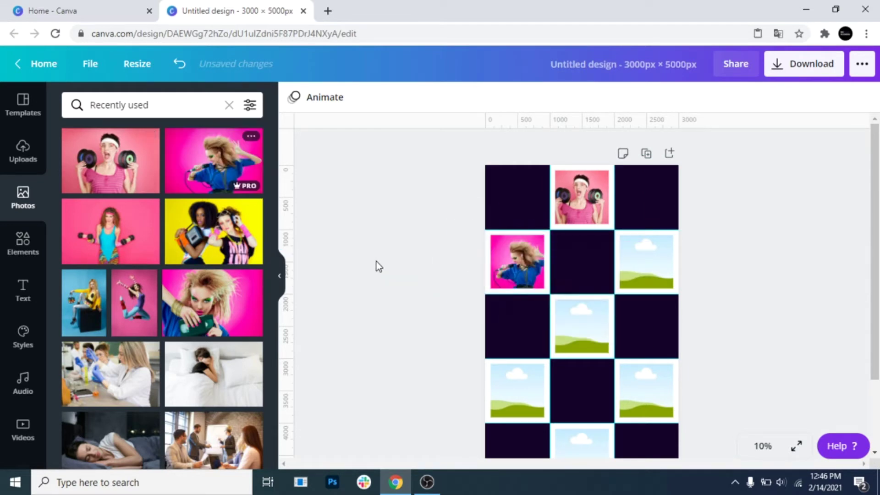
{"action": "left_click_drag", "start_coordinate": [203, 240], "coordinate": [655, 253]}
{"action": "left_click_drag", "start_coordinate": [105, 236], "coordinate": [581, 327]}
Fill the fourth-row frames with the seated yellow-jacket and jumping-woman photos, and the bottom frame with the blonde close-up.
{"action": "scroll", "coordinate": [447, 352], "scroll_direction": "down", "scroll_amount": 1}
{"action": "left_click_drag", "start_coordinate": [106, 316], "coordinate": [519, 328]}
{"action": "left_click_drag", "start_coordinate": [141, 306], "coordinate": [639, 305]}
{"action": "left_click_drag", "start_coordinate": [212, 303], "coordinate": [591, 387]}
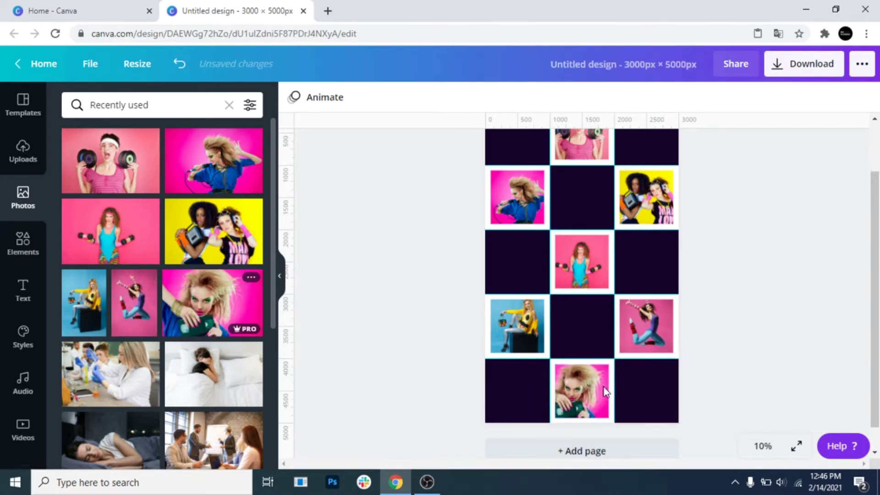
Add the recently used "Film Fest" text combination and place it on the top-right dark square.
{"action": "left_click", "coordinate": [22, 290]}
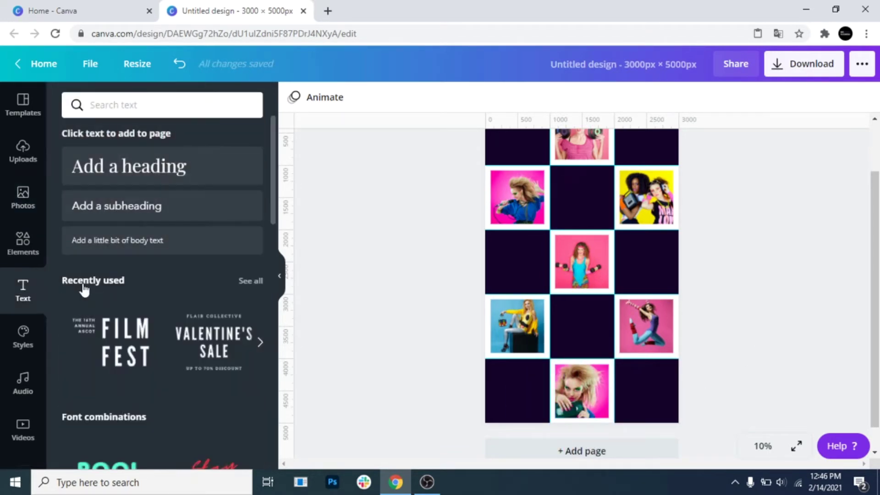
{"action": "scroll", "coordinate": [151, 275], "scroll_direction": "down", "scroll_amount": 2}
{"action": "left_click", "coordinate": [251, 217]}
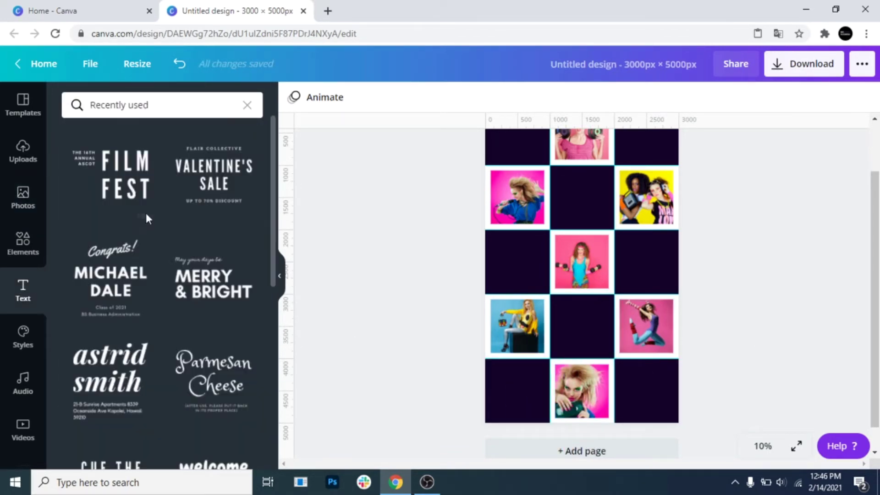
{"action": "left_click_drag", "start_coordinate": [106, 186], "coordinate": [596, 268]}
{"action": "scroll", "coordinate": [622, 274], "scroll_direction": "up", "scroll_amount": 2}
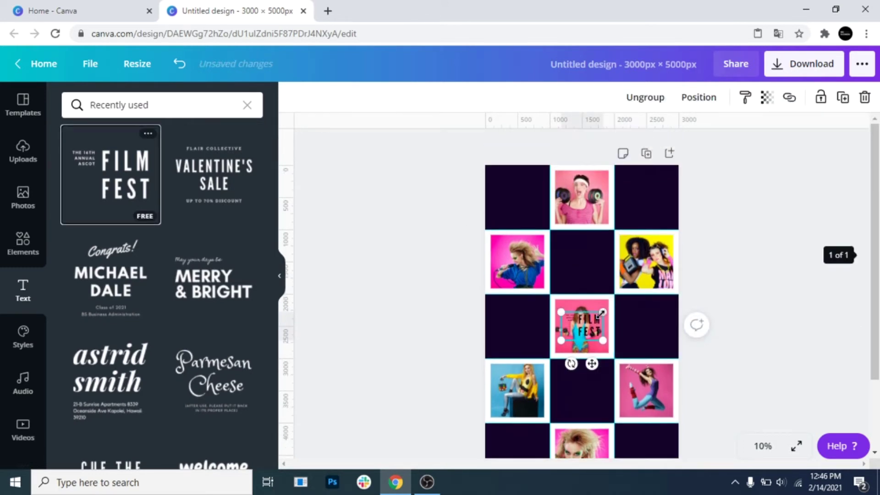
{"action": "left_click_drag", "start_coordinate": [591, 331], "coordinate": [657, 195]}
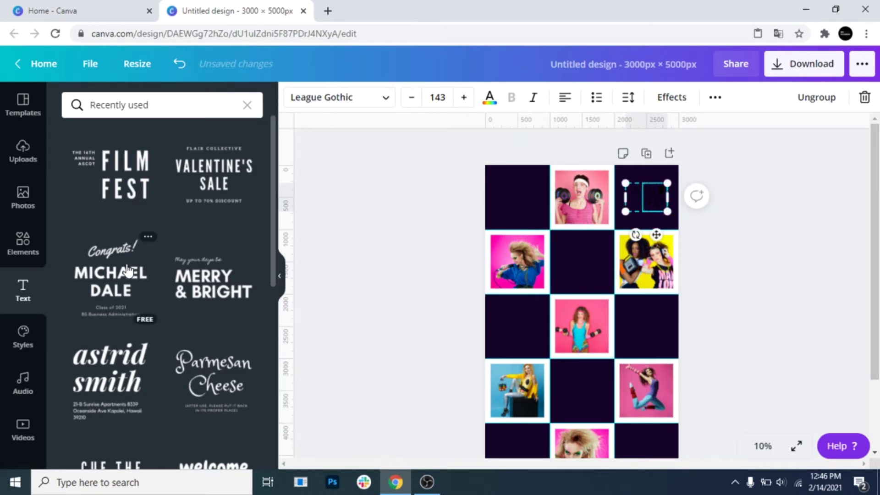
Place the "Valentine's Sale" text on the top-left square, "Congrats!" on the second row's centre square and "Merry & Bright" on the third row's left square.
{"action": "left_click_drag", "start_coordinate": [217, 175], "coordinate": [521, 195]}
{"action": "left_click", "coordinate": [110, 278]}
{"action": "left_click_drag", "start_coordinate": [575, 330], "coordinate": [512, 328]}
{"action": "scroll", "coordinate": [197, 213], "scroll_direction": "down", "scroll_amount": 1}
{"action": "left_click", "coordinate": [196, 212]}
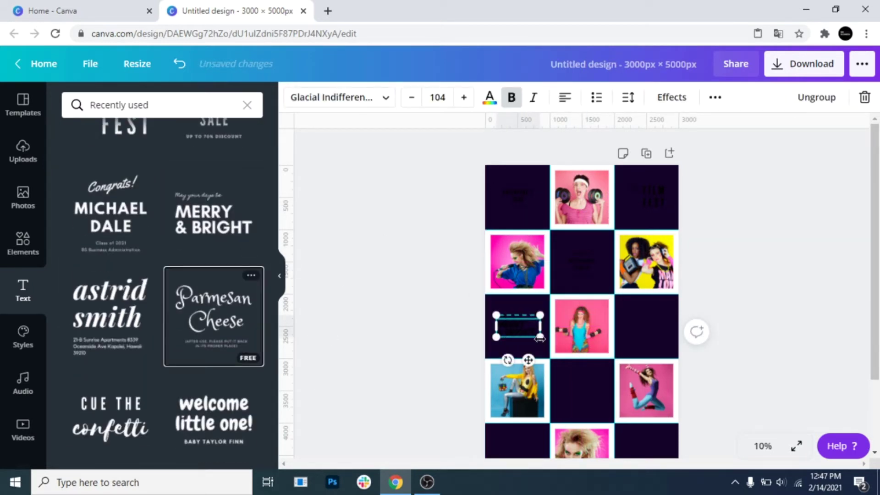
Place the "Parmesan Cheese" text on the fourth row's centre square and "Cue the confetti" on the third row's right square.
{"action": "left_click_drag", "start_coordinate": [213, 311], "coordinate": [582, 390]}
{"action": "scroll", "coordinate": [202, 388], "scroll_direction": "down", "scroll_amount": 1}
{"action": "left_click", "coordinate": [119, 355]}
{"action": "left_click_drag", "start_coordinate": [587, 334], "coordinate": [653, 334]}
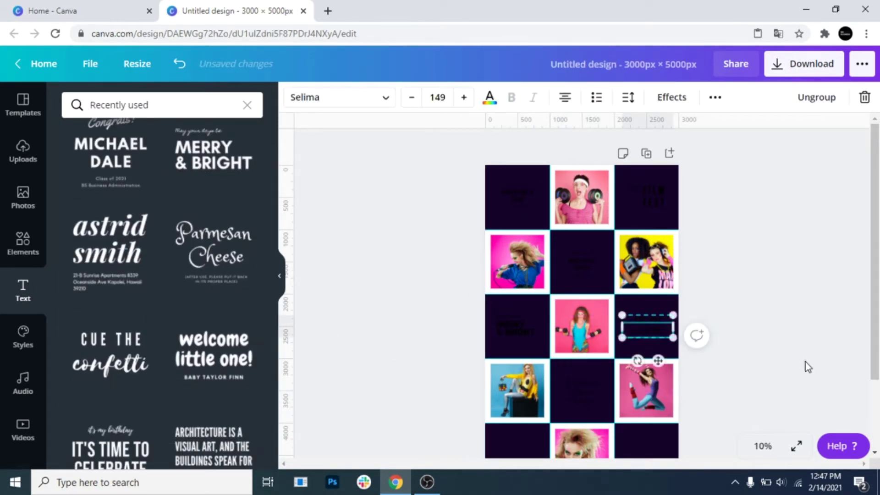
Place the "welcome little one!" text on the bottom-right square and "It's time to celebrate" on the bottom-left square.
{"action": "scroll", "coordinate": [805, 366], "scroll_direction": "down", "scroll_amount": 1}
{"action": "left_click", "coordinate": [220, 355]}
{"action": "left_click_drag", "start_coordinate": [587, 270], "coordinate": [644, 380]}
{"action": "scroll", "coordinate": [128, 365], "scroll_direction": "down", "scroll_amount": 2}
{"action": "left_click_drag", "start_coordinate": [110, 266], "coordinate": [521, 381]}
Apply the Shrikhand and Quicksand font style to the text across the page.
{"action": "left_click", "coordinate": [23, 337]}
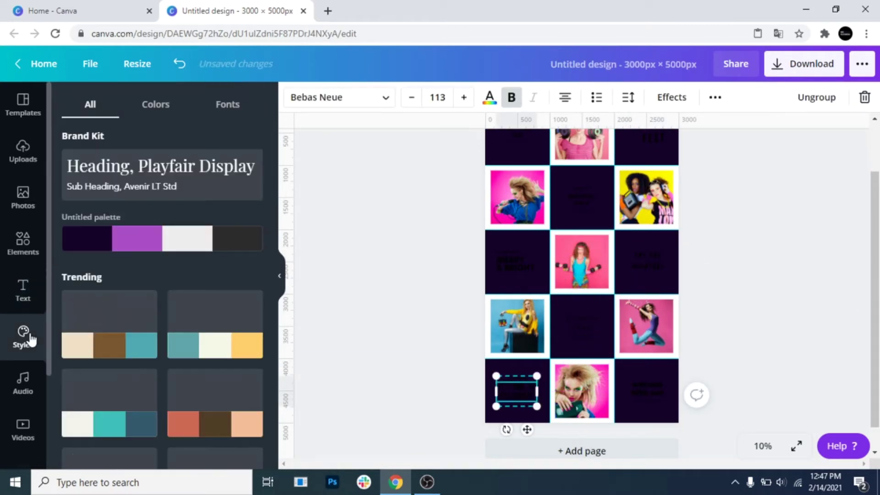
{"action": "left_click", "coordinate": [224, 105]}
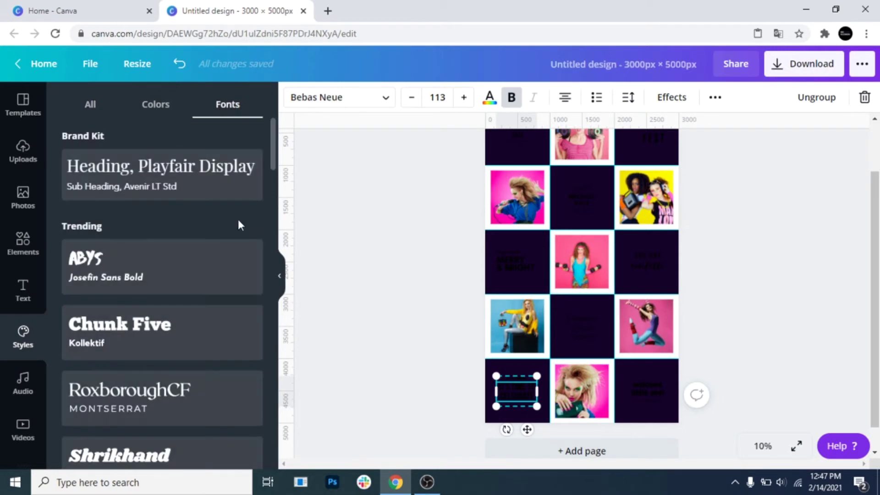
{"action": "scroll", "coordinate": [174, 259], "scroll_direction": "down", "scroll_amount": 3}
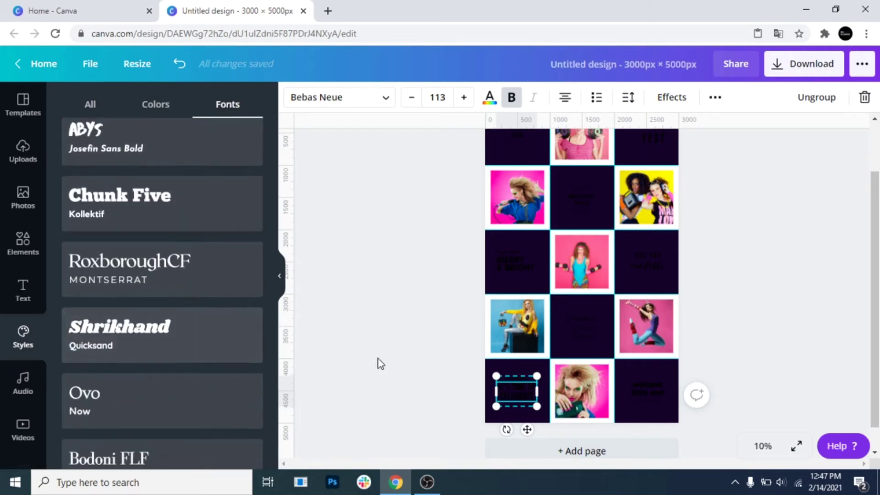
{"action": "left_click", "coordinate": [174, 331]}
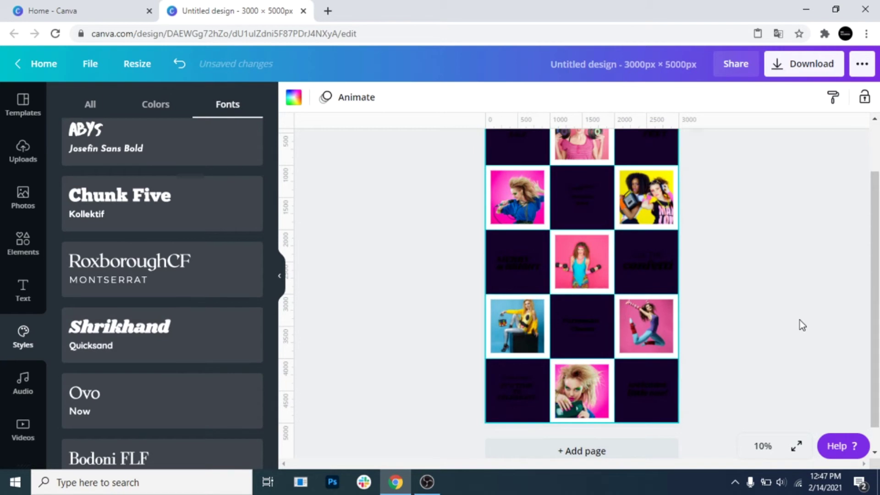
{"action": "scroll", "coordinate": [800, 320], "scroll_direction": "up", "scroll_amount": 2}
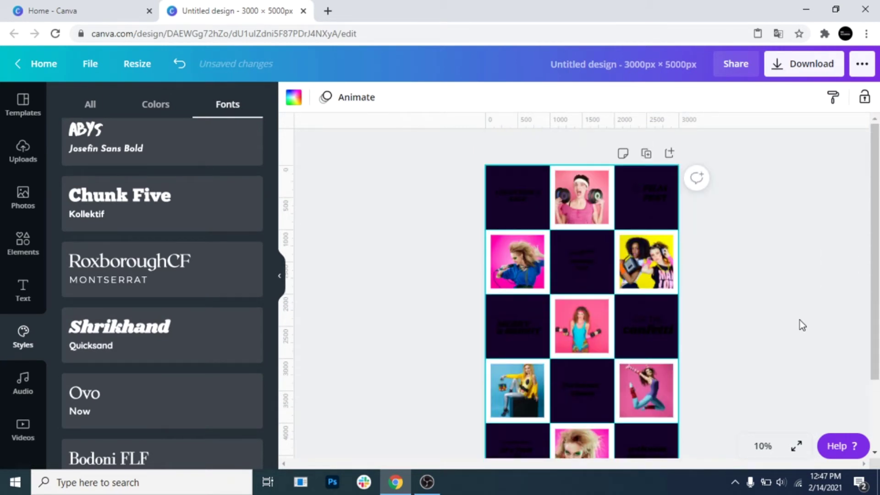
Apply the Cosmic Flair colour palette to the page and shuffle it until the photo frames are pink and "Cue the confetti" sits on light purple.
{"action": "left_click", "coordinate": [155, 106]}
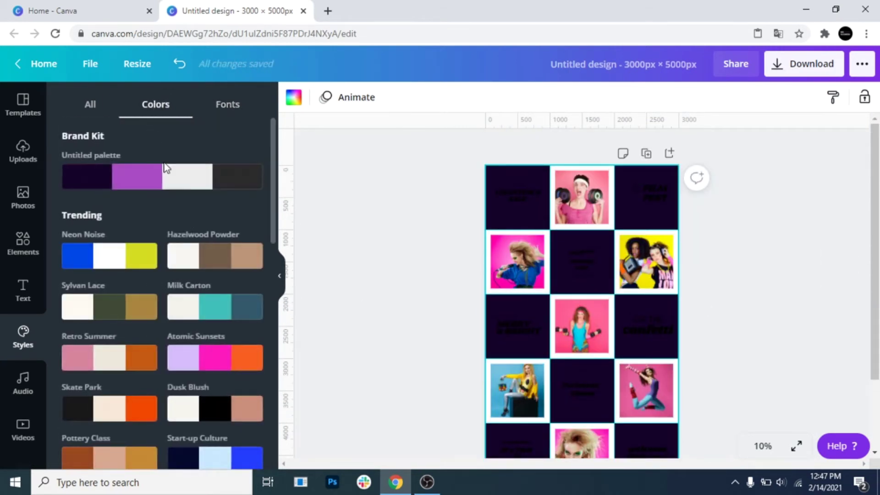
{"action": "scroll", "coordinate": [197, 275], "scroll_direction": "down", "scroll_amount": 6}
{"action": "scroll", "coordinate": [199, 282], "scroll_direction": "down", "scroll_amount": 2}
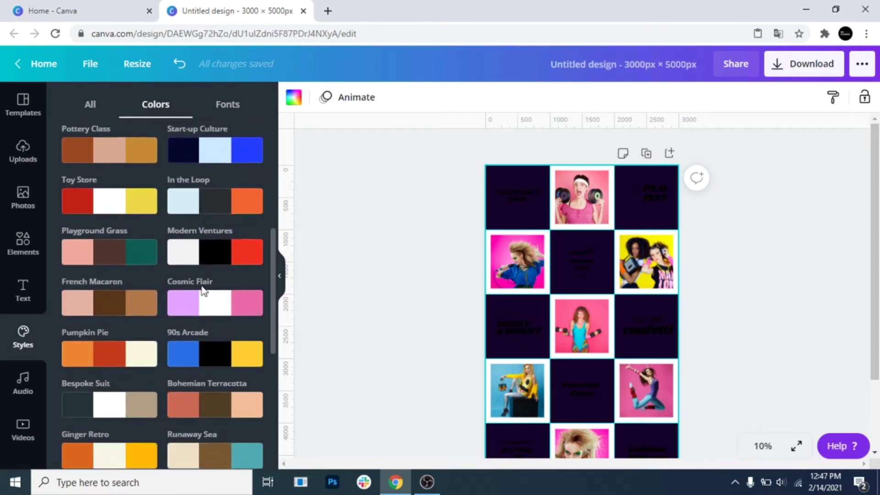
{"action": "left_click", "coordinate": [205, 291]}
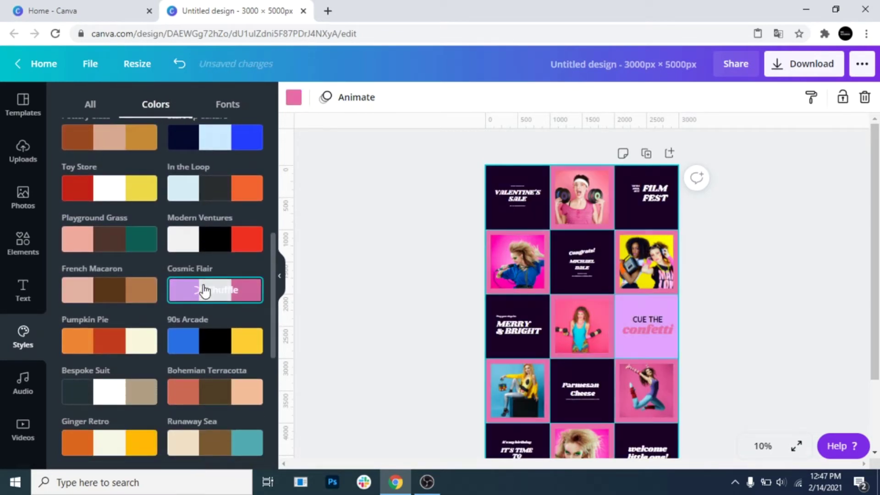
{"action": "scroll", "coordinate": [205, 291], "scroll_direction": "down", "scroll_amount": 3}
{"action": "left_click", "coordinate": [204, 170]}
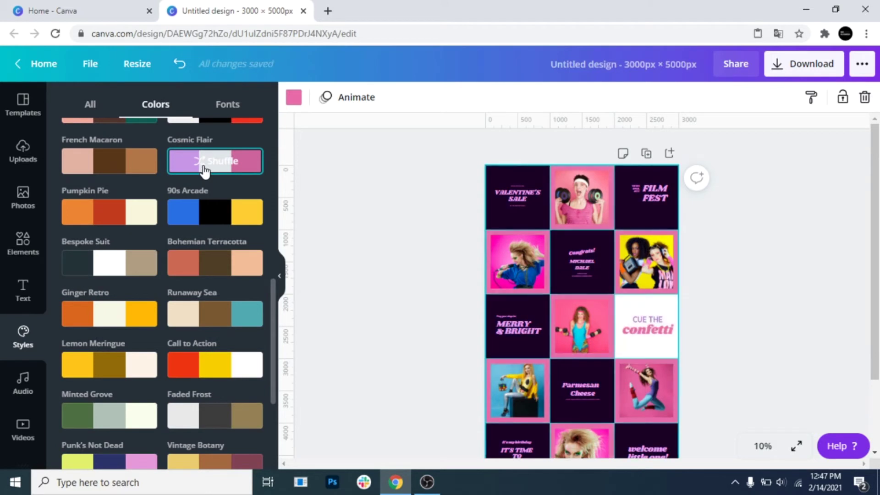
{"action": "left_click", "coordinate": [204, 171]}
Recolour the bottom-left, fourth-row centre and bottom-right squares with the light purple from the document colours.
{"action": "scroll", "coordinate": [540, 365], "scroll_direction": "down", "scroll_amount": 2}
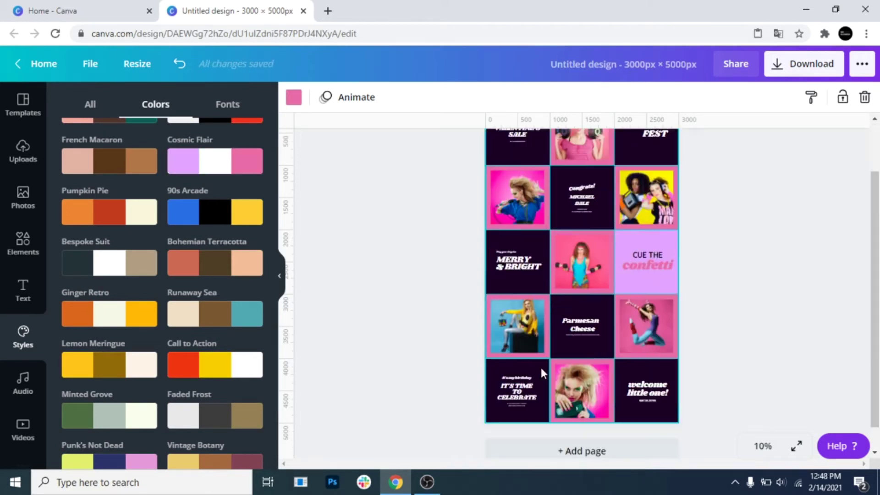
{"action": "left_click", "coordinate": [540, 365]}
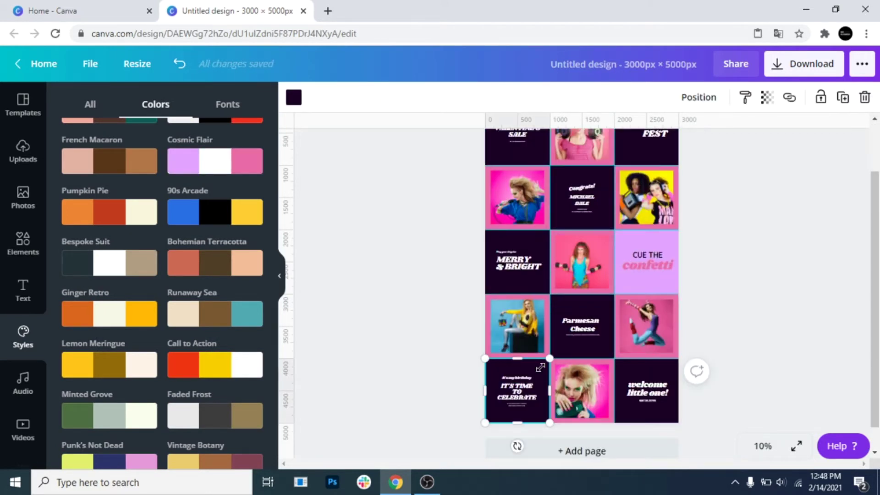
{"action": "left_click", "coordinate": [294, 98]}
{"action": "left_click", "coordinate": [145, 227]}
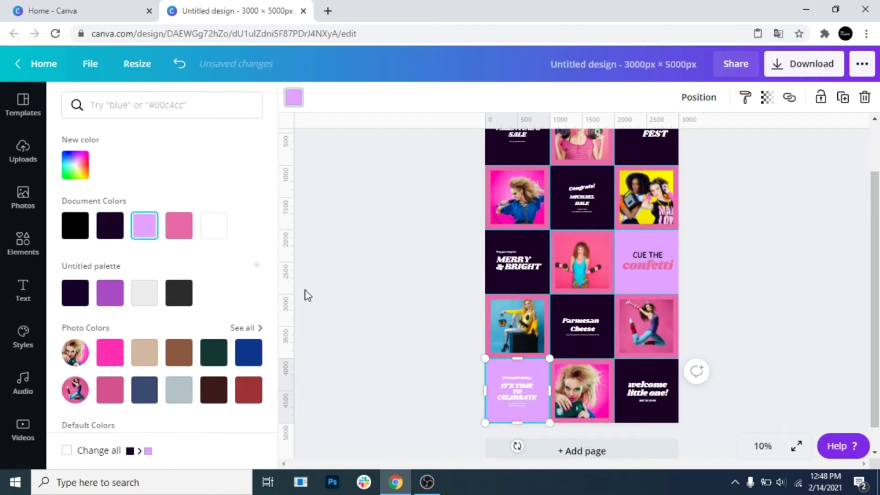
{"action": "left_click", "coordinate": [599, 309]}
{"action": "left_click", "coordinate": [145, 227]}
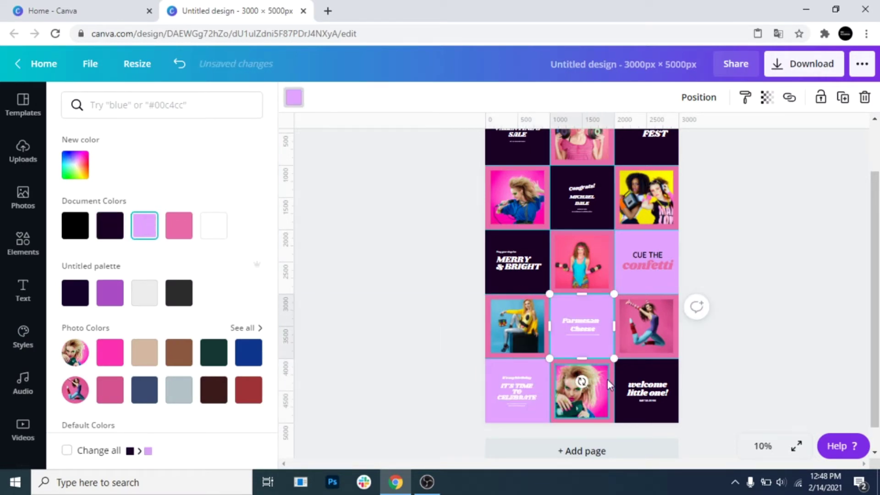
{"action": "left_click", "coordinate": [656, 368]}
{"action": "left_click", "coordinate": [145, 225]}
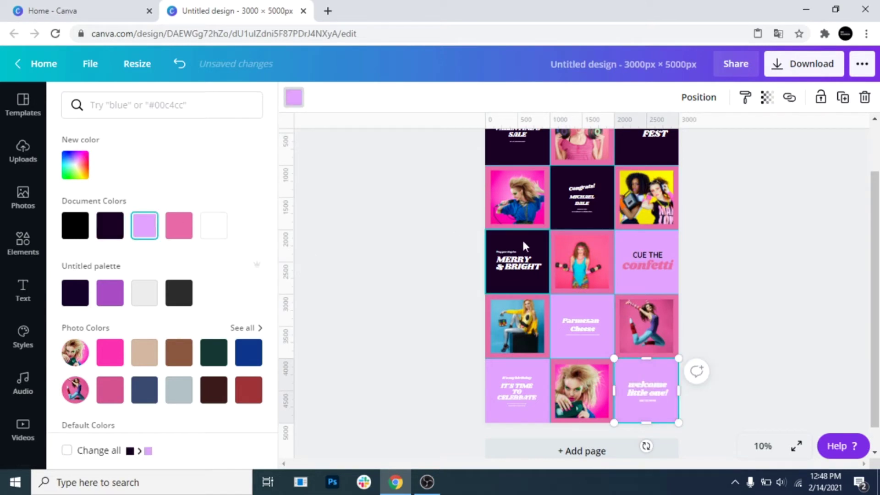
Recolour the third-row left, second-row centre, top-left and top-right squares in the same light purple.
{"action": "left_click", "coordinate": [522, 243]}
{"action": "left_click", "coordinate": [145, 225]}
{"action": "scroll", "coordinate": [577, 243], "scroll_direction": "up", "scroll_amount": 2}
{"action": "left_click", "coordinate": [577, 243]}
{"action": "left_click", "coordinate": [145, 226]}
{"action": "left_click", "coordinate": [496, 214]}
{"action": "left_click", "coordinate": [145, 226]}
{"action": "left_click", "coordinate": [647, 222]}
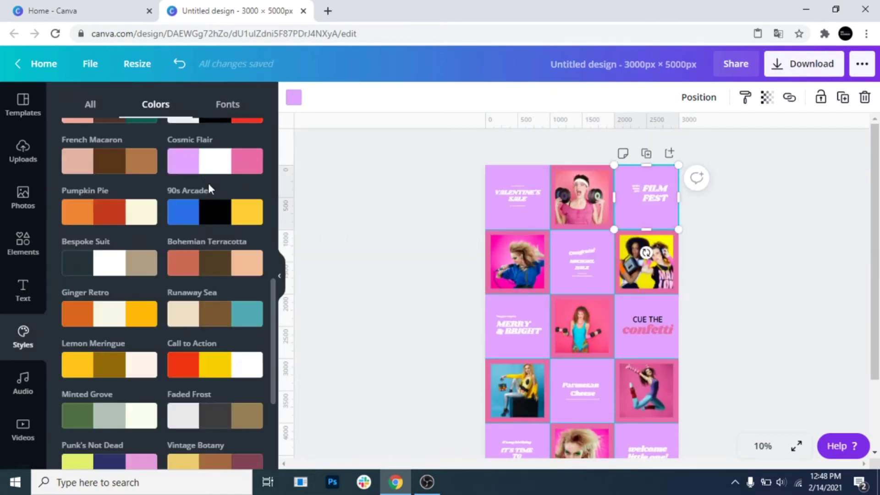
Shuffle the Cosmic Flair palette until the photo frames are white and the main headings dark pink on light purple squares.
{"action": "left_click", "coordinate": [211, 171]}
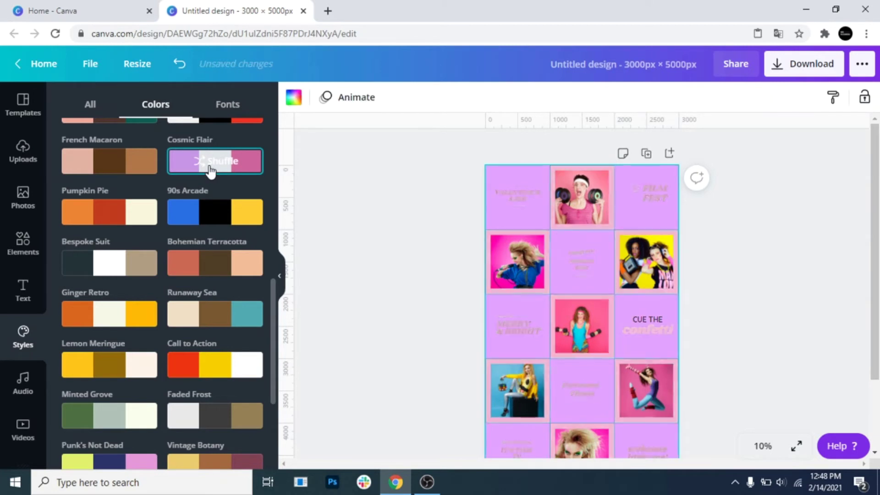
{"action": "left_click", "coordinate": [233, 166]}
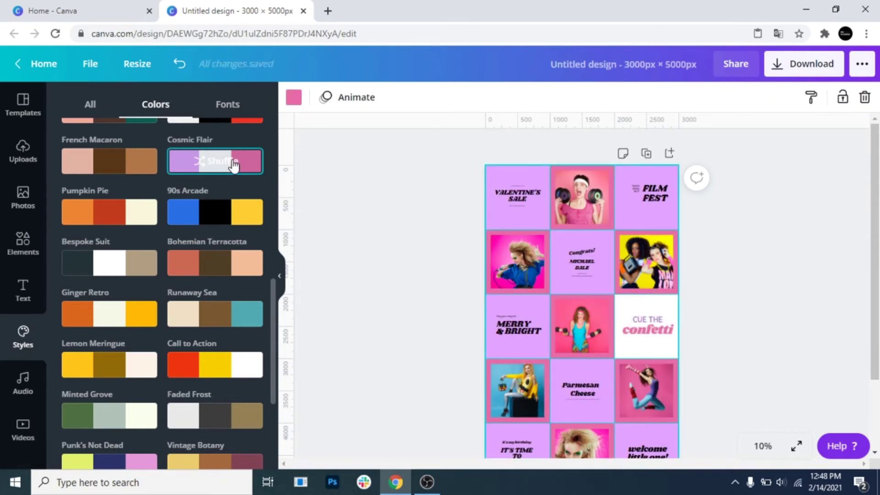
{"action": "left_click", "coordinate": [234, 166]}
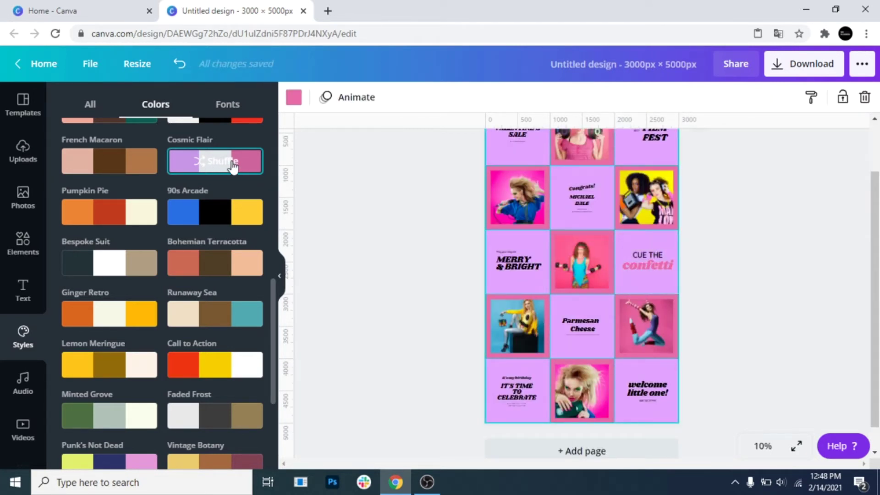
{"action": "left_click", "coordinate": [234, 166]}
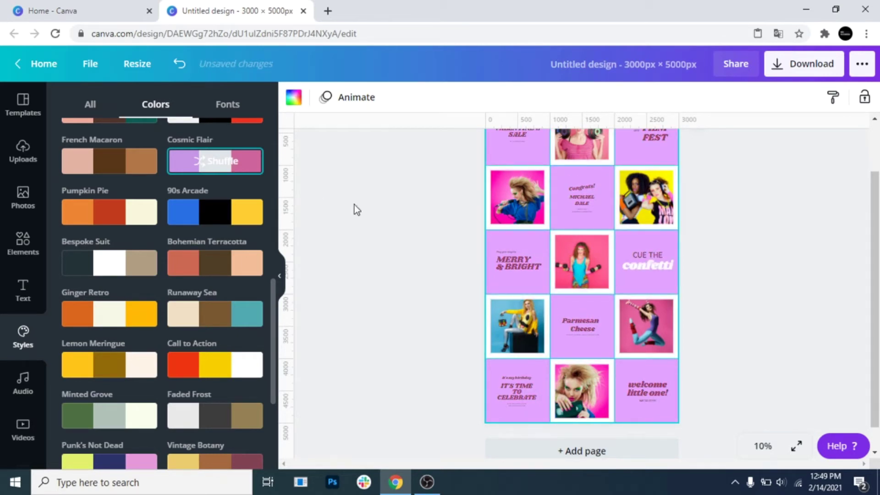
Zoom to 50% on the bottom-right square and colour the small name line under "welcome little one!" white.
{"action": "left_click", "coordinate": [762, 446]}
{"action": "left_click", "coordinate": [774, 298]}
{"action": "scroll", "coordinate": [687, 414], "scroll_direction": "down", "scroll_amount": 5}
{"action": "scroll", "coordinate": [687, 413], "scroll_direction": "down", "scroll_amount": 3}
{"action": "left_click_drag", "start_coordinate": [623, 464], "coordinate": [740, 464]}
{"action": "scroll", "coordinate": [705, 360], "scroll_direction": "down", "scroll_amount": 2}
{"action": "left_click", "coordinate": [705, 360]}
{"action": "double_click", "coordinate": [677, 297]}
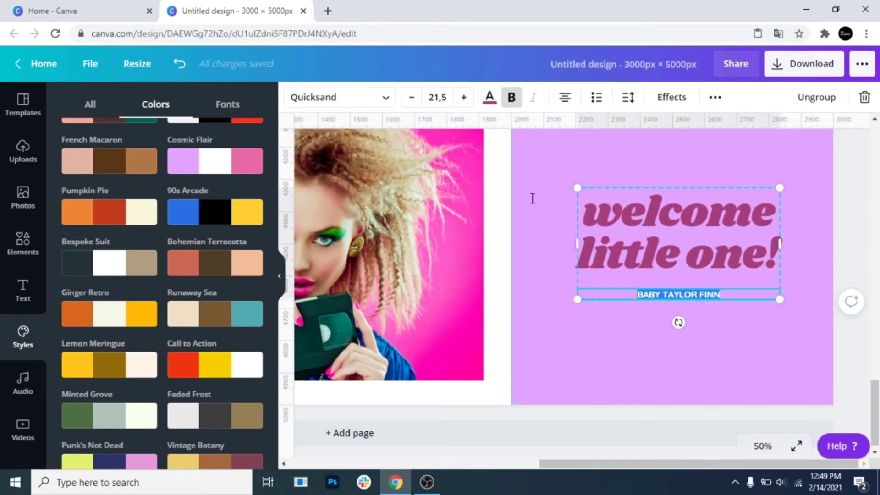
{"action": "left_click", "coordinate": [490, 98]}
{"action": "left_click", "coordinate": [150, 236]}
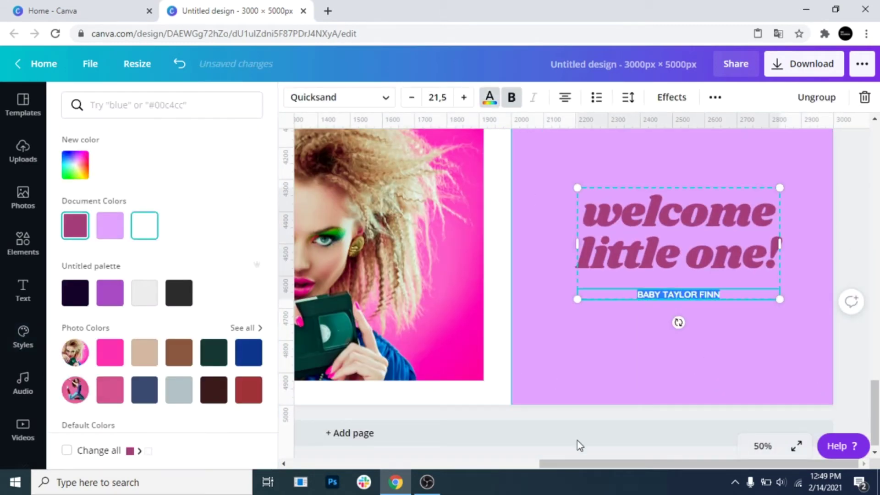
Colour the "it's my birthday" line and the date and venue lines on the bottom-left square white.
{"action": "left_click_drag", "start_coordinate": [580, 469], "coordinate": [320, 472]}
{"action": "left_click", "coordinate": [416, 425]}
{"action": "left_click", "coordinate": [486, 188]}
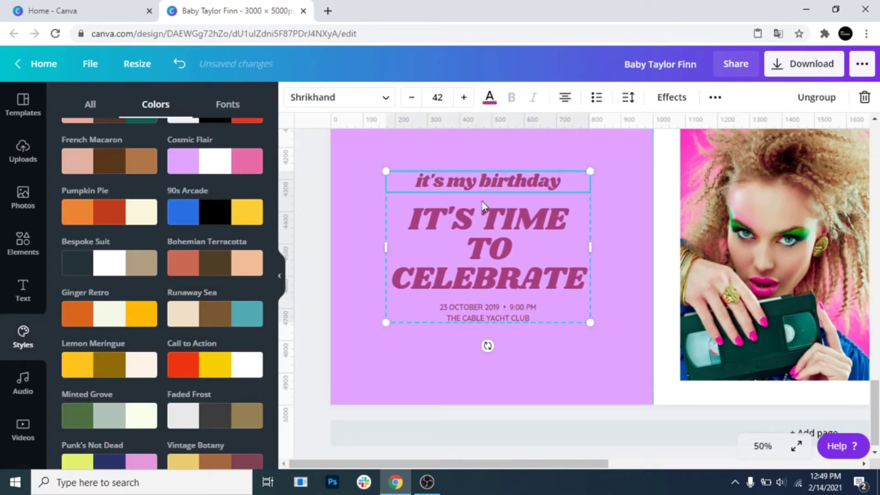
{"action": "left_click", "coordinate": [489, 98]}
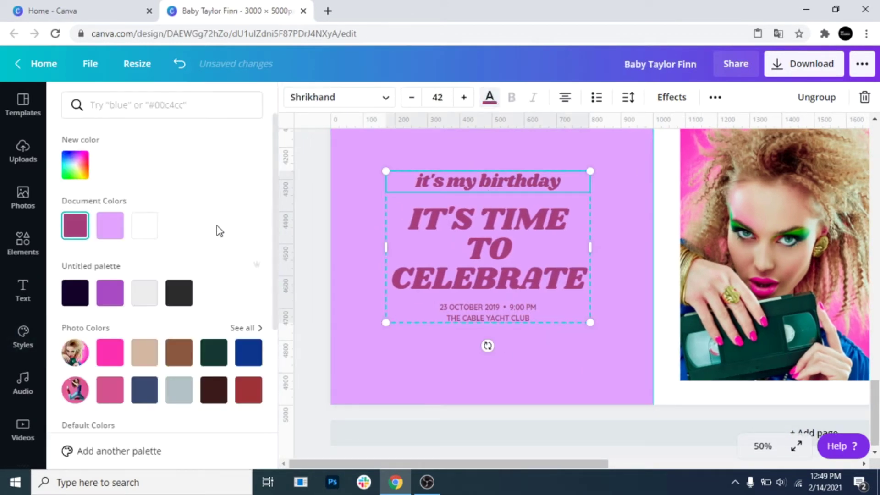
{"action": "left_click", "coordinate": [144, 230]}
{"action": "left_click", "coordinate": [471, 317]}
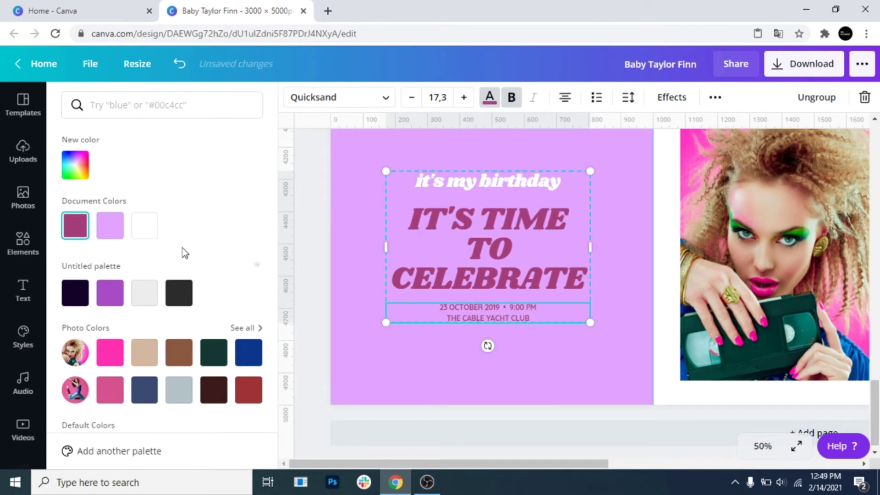
{"action": "left_click", "coordinate": [144, 225]}
Colour the small note under "Parmesan Cheese" on the fourth-row centre square white.
{"action": "scroll", "coordinate": [705, 305], "scroll_direction": "up", "scroll_amount": 5}
{"action": "scroll", "coordinate": [705, 305], "scroll_direction": "up", "scroll_amount": 3}
{"action": "left_click", "coordinate": [643, 469]}
{"action": "left_click_drag", "start_coordinate": [600, 463], "coordinate": [733, 464]}
{"action": "scroll", "coordinate": [592, 364], "scroll_direction": "down", "scroll_amount": 2}
{"action": "left_click", "coordinate": [593, 364]}
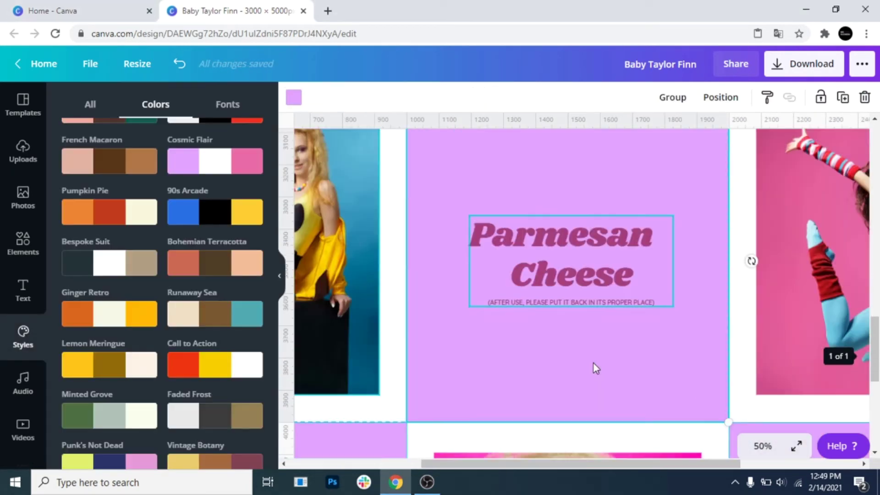
{"action": "scroll", "coordinate": [593, 364], "scroll_direction": "down", "scroll_amount": 1}
{"action": "left_click", "coordinate": [570, 285]}
{"action": "left_click", "coordinate": [489, 97]}
{"action": "left_click", "coordinate": [142, 231]}
Colour the small line above "Merry & Bright" on the third-row left square white.
{"action": "scroll", "coordinate": [570, 294], "scroll_direction": "up", "scroll_amount": 15}
{"action": "left_click_drag", "start_coordinate": [554, 465], "coordinate": [421, 464]}
{"action": "left_click", "coordinate": [462, 196]}
{"action": "left_click", "coordinate": [490, 97]}
{"action": "left_click", "coordinate": [144, 226]}
Colour the "Congrats!" heading and the class and degree lines on the second-row centre square white.
{"action": "scroll", "coordinate": [634, 221], "scroll_direction": "down", "scroll_amount": 5}
{"action": "left_click_drag", "start_coordinate": [593, 464], "coordinate": [708, 463]}
{"action": "left_click", "coordinate": [543, 188]}
{"action": "left_click", "coordinate": [490, 97]}
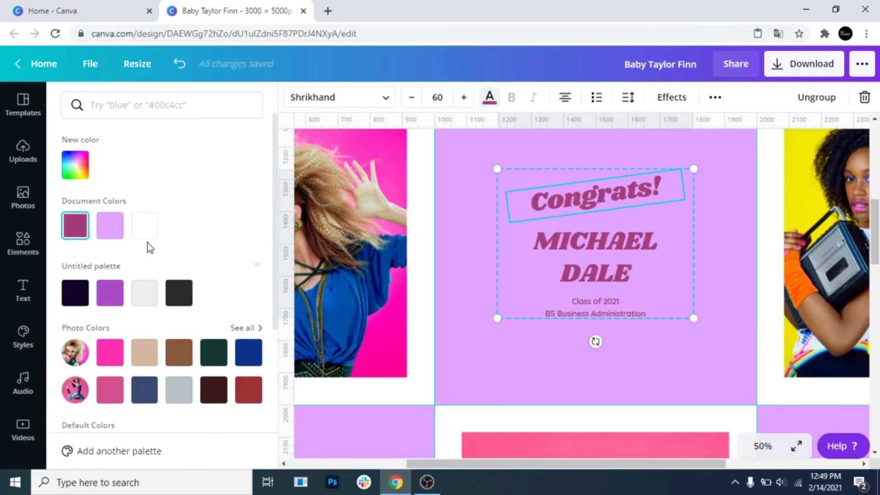
{"action": "left_click", "coordinate": [144, 225]}
{"action": "left_click", "coordinate": [594, 307]}
{"action": "left_click", "coordinate": [144, 225]}
Colour the small lines beside "Valentine's Sale" and "Film Fest" in the top row white, and return the zoom to 10%.
{"action": "scroll", "coordinate": [570, 321], "scroll_direction": "up", "scroll_amount": 8}
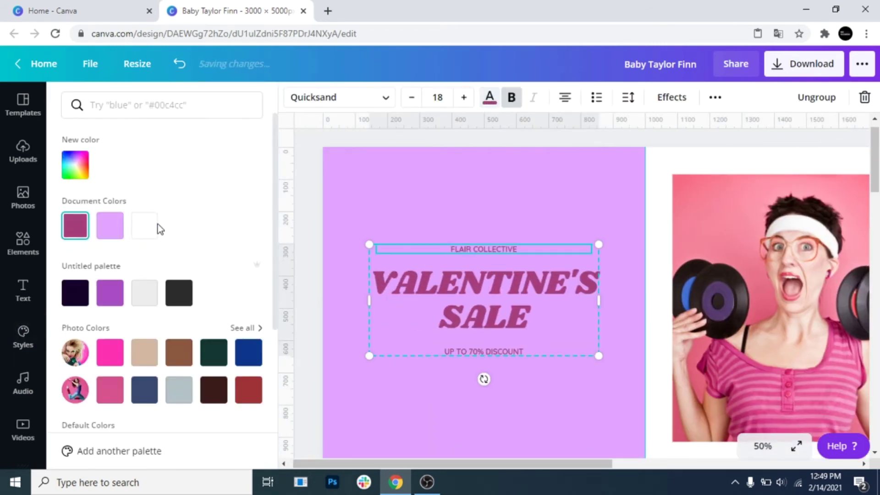
{"action": "left_click_drag", "start_coordinate": [503, 464], "coordinate": [739, 461]}
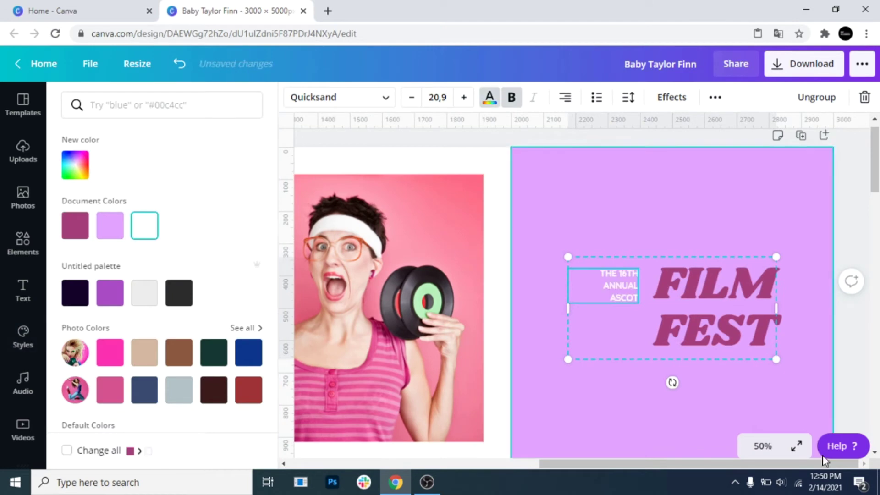
{"action": "left_click", "coordinate": [762, 446]}
{"action": "left_click", "coordinate": [750, 322]}
{"action": "left_click", "coordinate": [763, 446]}
{"action": "left_click", "coordinate": [752, 348]}
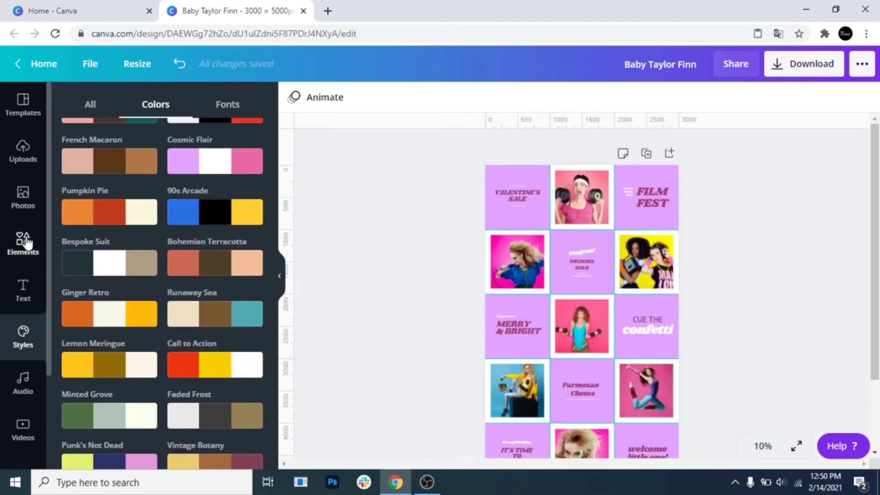
Search the elements for "80" and place the pink ringed planet where the third-row centre photo meets the fourth-row right photo.
{"action": "left_click", "coordinate": [25, 242]}
{"action": "left_click", "coordinate": [187, 104]}
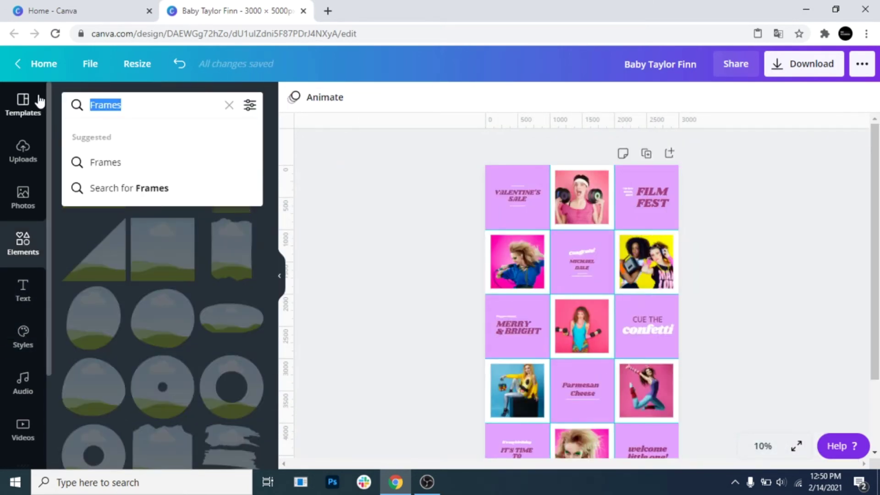
{"action": "type", "text": "80"}
{"action": "key", "text": "Return"}
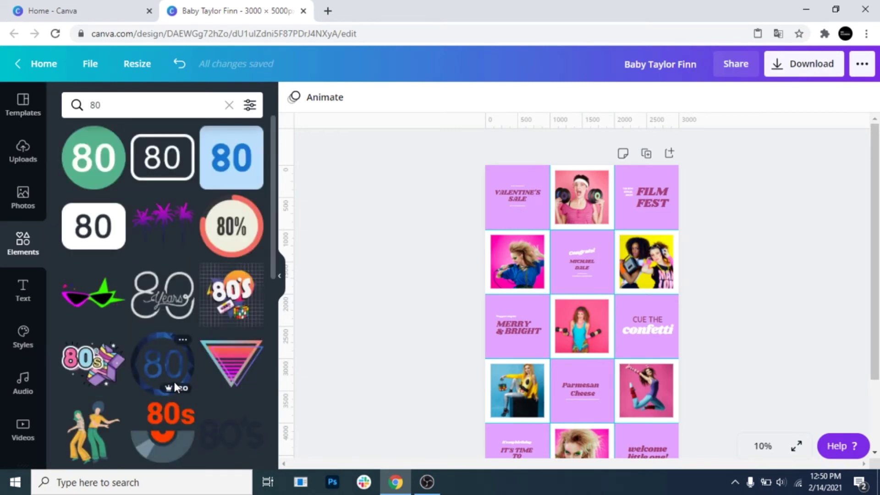
{"action": "scroll", "coordinate": [177, 380], "scroll_direction": "down", "scroll_amount": 5}
{"action": "scroll", "coordinate": [179, 379], "scroll_direction": "down", "scroll_amount": 8}
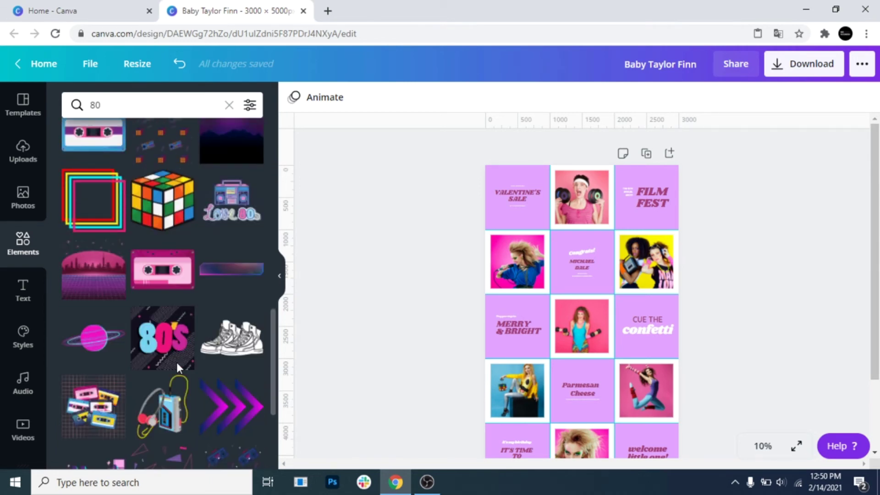
{"action": "scroll", "coordinate": [176, 364], "scroll_direction": "down", "scroll_amount": 3}
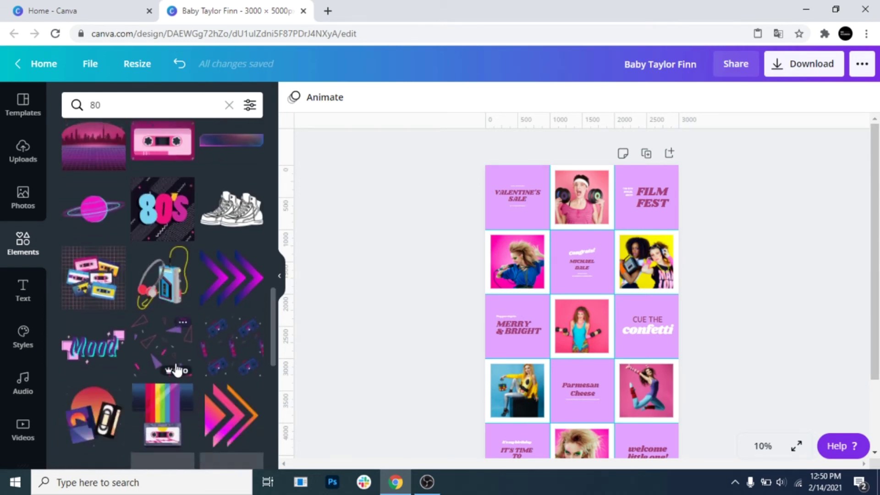
{"action": "left_click", "coordinate": [98, 212]}
{"action": "left_click_drag", "start_coordinate": [579, 334], "coordinate": [611, 359]}
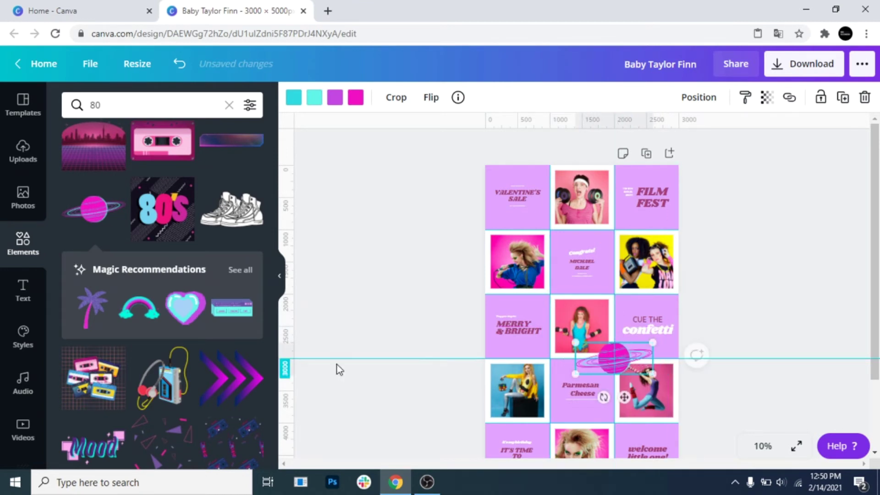
Add the purple palm tree from the planet's full recommendations and place it over the fourth-row left photo and bottom-left square.
{"action": "left_click", "coordinate": [240, 270]}
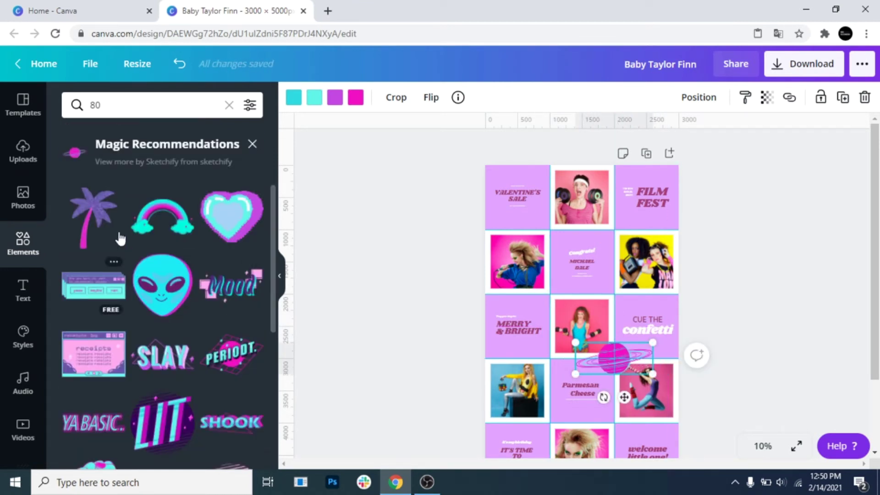
{"action": "left_click", "coordinate": [97, 213]}
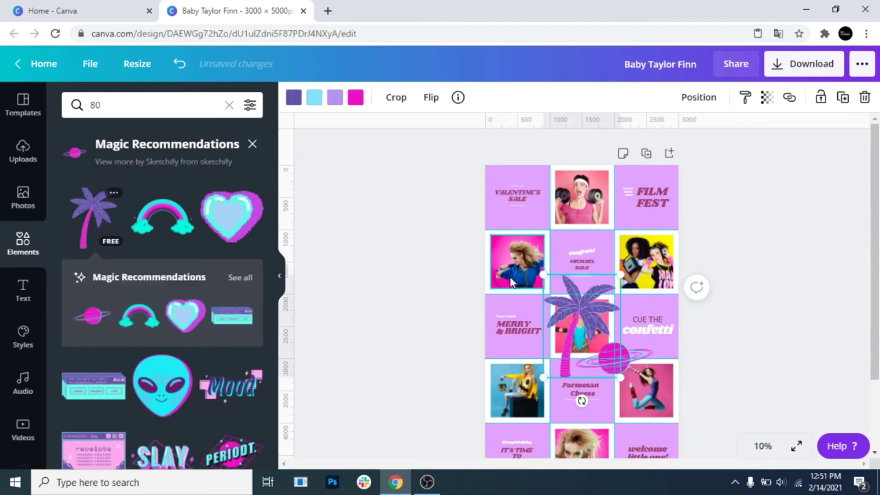
{"action": "scroll", "coordinate": [591, 321], "scroll_direction": "down", "scroll_amount": 2}
{"action": "left_click_drag", "start_coordinate": [587, 316], "coordinate": [514, 390]}
{"action": "left_click", "coordinate": [500, 422]}
{"action": "left_click", "coordinate": [695, 399]}
Place a reduced "Mood" sticker on the top-centre photo's lower-left corner and the "Slay" sticker on the second-row left photo's lower edge.
{"action": "scroll", "coordinate": [470, 308], "scroll_direction": "up", "scroll_amount": 2}
{"action": "scroll", "coordinate": [230, 269], "scroll_direction": "down", "scroll_amount": 3}
{"action": "left_click", "coordinate": [229, 269]}
{"action": "left_click_drag", "start_coordinate": [587, 302], "coordinate": [583, 211]}
{"action": "left_click_drag", "start_coordinate": [617, 237], "coordinate": [596, 229]}
{"action": "left_click", "coordinate": [167, 333]}
{"action": "left_click_drag", "start_coordinate": [579, 326], "coordinate": [526, 281]}
{"action": "left_click", "coordinate": [723, 316]}
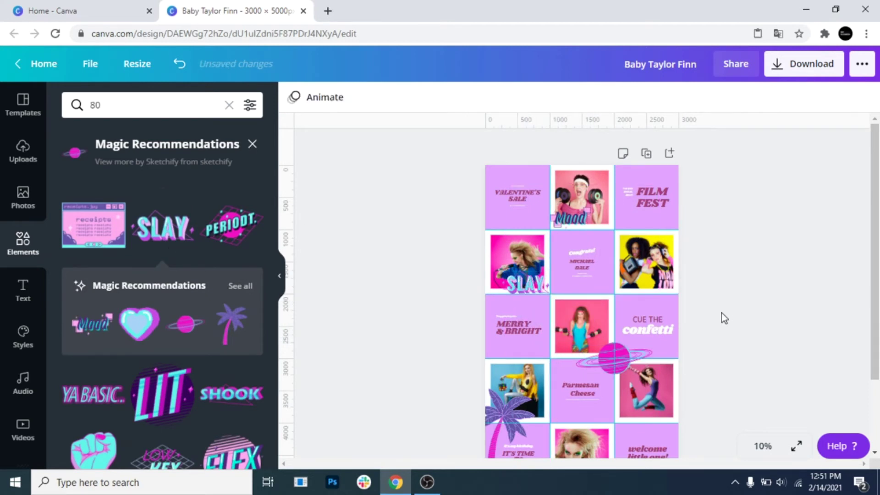
Search the elements for "retro" and place the green and cream sunburst where the second-row right photo meets the third-row centre photo.
{"action": "scroll", "coordinate": [722, 316], "scroll_direction": "down", "scroll_amount": 1}
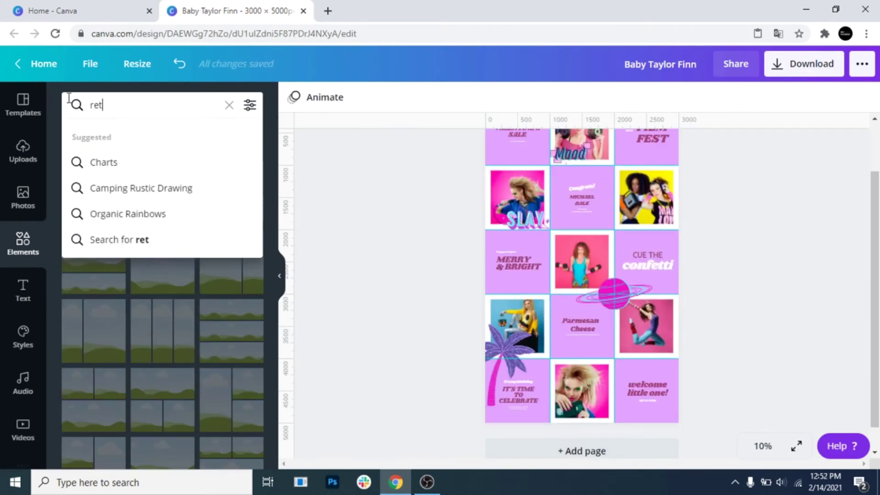
{"action": "type", "text": "ro"}
{"action": "key", "text": "Return"}
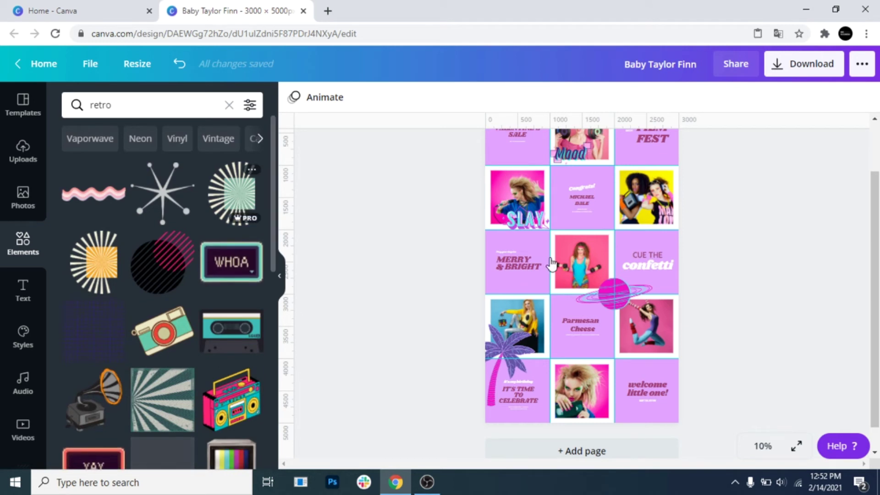
{"action": "left_click", "coordinate": [231, 192]}
{"action": "left_click_drag", "start_coordinate": [608, 268], "coordinate": [622, 257]}
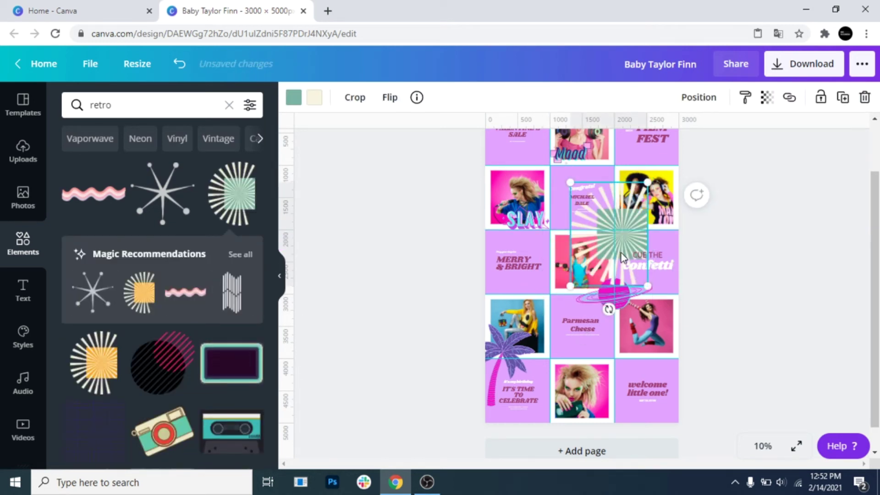
Send the sunburst backward several levels, behind the neighbouring photos and text, and reduce its size.
{"action": "right_click", "coordinate": [625, 238]}
{"action": "left_click", "coordinate": [677, 361]}
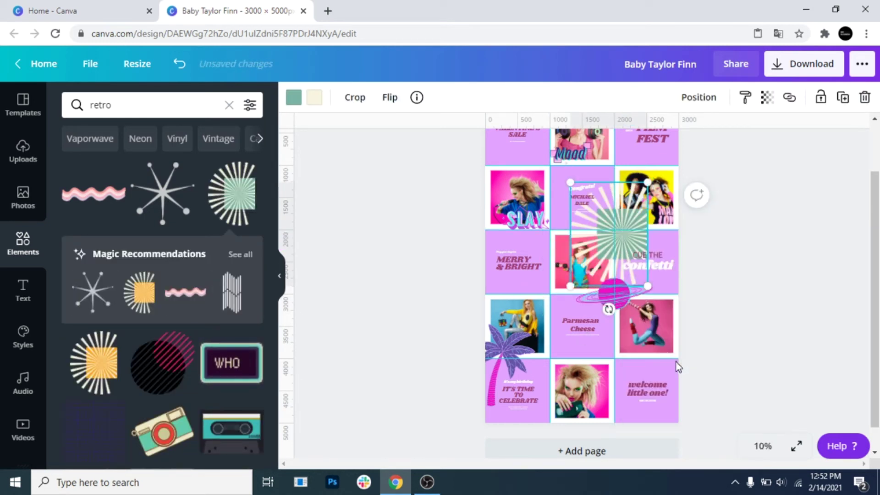
{"action": "right_click", "coordinate": [629, 247]}
{"action": "left_click", "coordinate": [674, 359]}
{"action": "right_click", "coordinate": [633, 248]}
{"action": "left_click", "coordinate": [671, 359]}
{"action": "left_click_drag", "start_coordinate": [647, 286], "coordinate": [638, 240]}
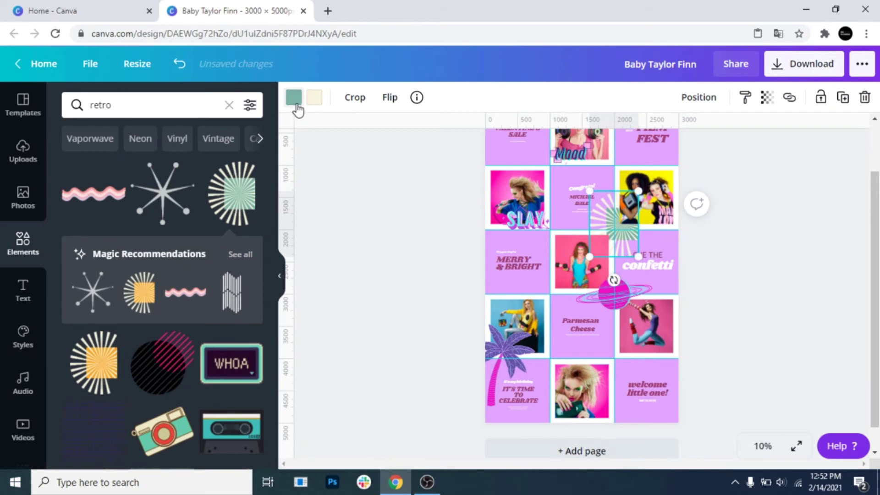
Recolour the sunburst's green part hot pink and rotate it counter-clockwise over the second-row right photo's lower-left corner.
{"action": "left_click", "coordinate": [294, 97]}
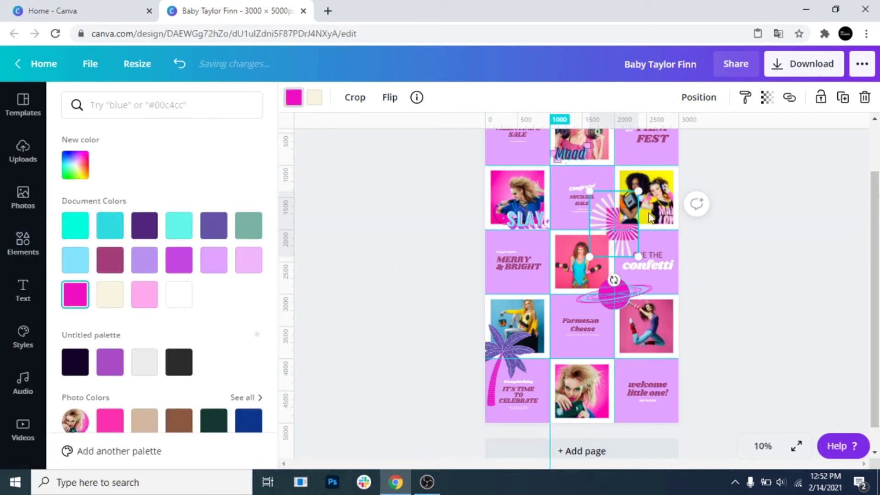
{"action": "left_click", "coordinate": [734, 263]}
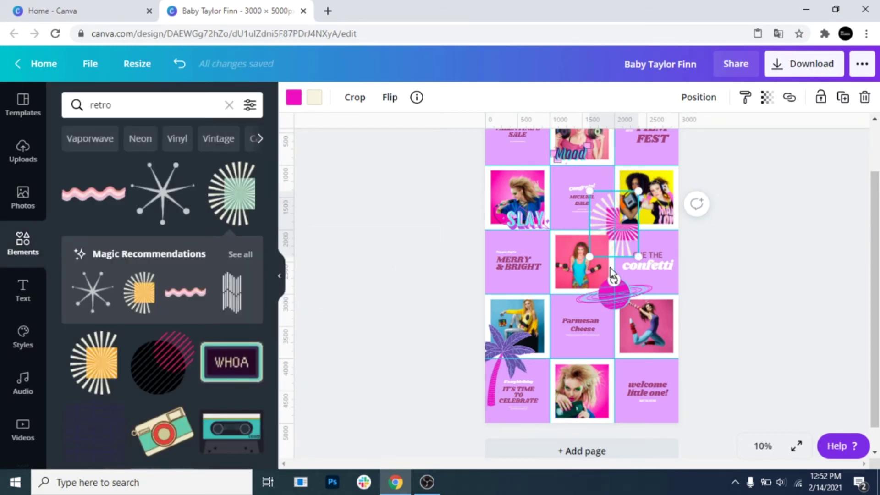
{"action": "left_click_drag", "start_coordinate": [615, 280], "coordinate": [633, 236]}
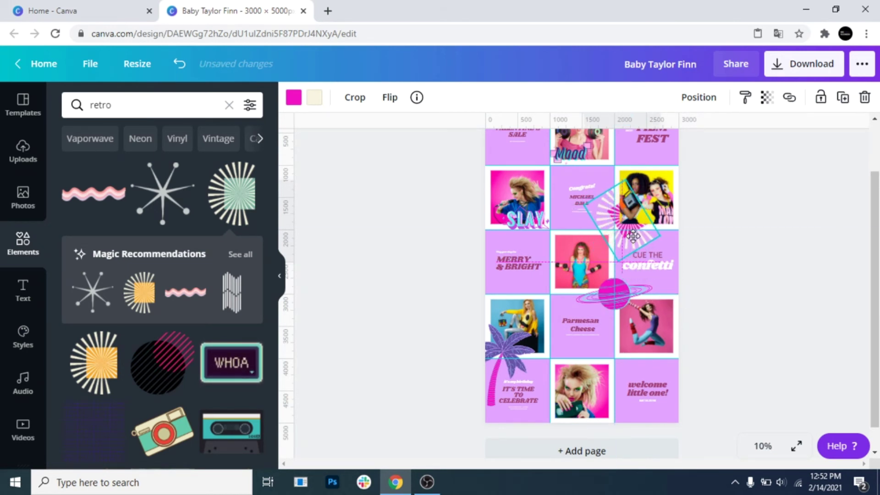
{"action": "left_click", "coordinate": [737, 239]}
Add the dotted oval from the sunburst's full recommendations and send it backward behind the top-row photo and text.
{"action": "scroll", "coordinate": [736, 239], "scroll_direction": "up", "scroll_amount": 2}
{"action": "scroll", "coordinate": [112, 293], "scroll_direction": "down", "scroll_amount": 3}
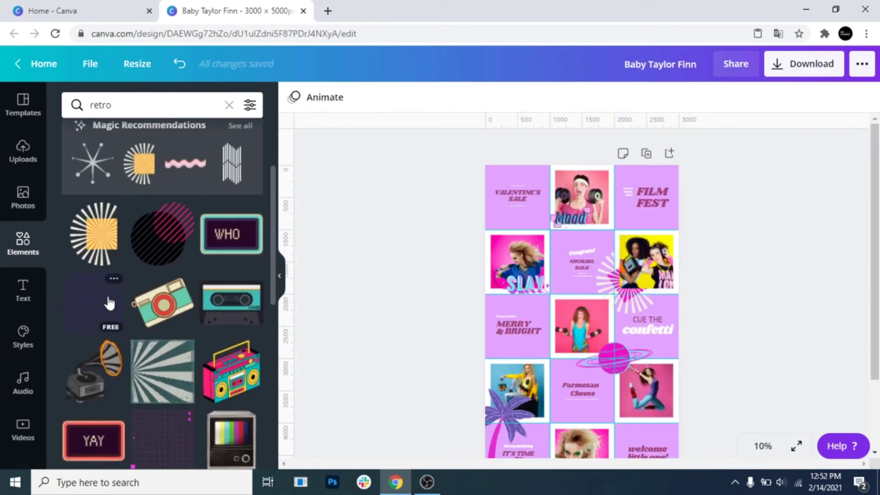
{"action": "scroll", "coordinate": [110, 304], "scroll_direction": "up", "scroll_amount": 3}
{"action": "left_click", "coordinate": [239, 257]}
{"action": "scroll", "coordinate": [170, 297], "scroll_direction": "down", "scroll_amount": 5}
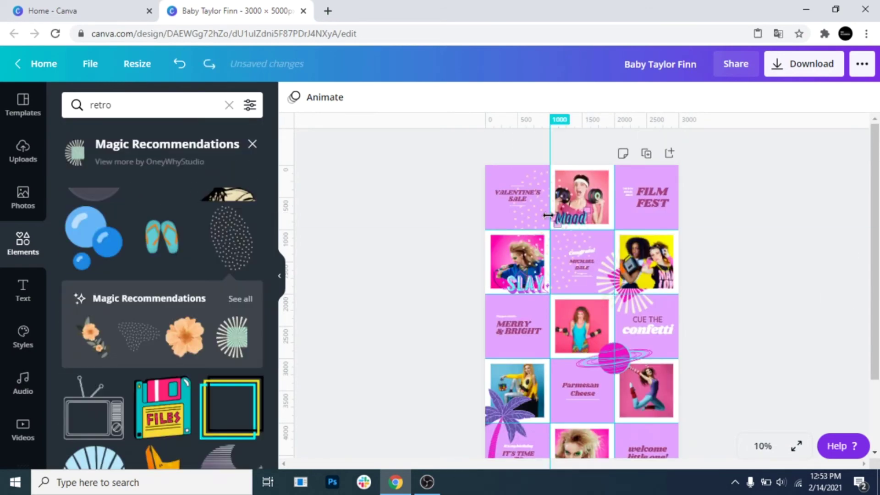
{"action": "right_click", "coordinate": [537, 213]}
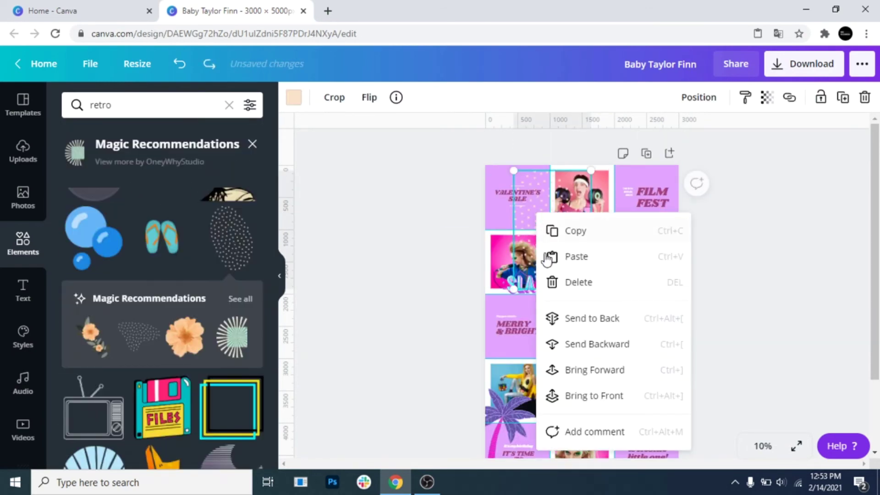
{"action": "left_click", "coordinate": [586, 344]}
{"action": "right_click", "coordinate": [535, 224]}
{"action": "left_click", "coordinate": [589, 351]}
Shrink the dotted oval and position it across the corner shared by the top-left square and the second-row centre square.
{"action": "left_click_drag", "start_coordinate": [591, 288], "coordinate": [562, 244]}
{"action": "left_click_drag", "start_coordinate": [539, 215], "coordinate": [556, 243]}
{"action": "left_click", "coordinate": [790, 323]}
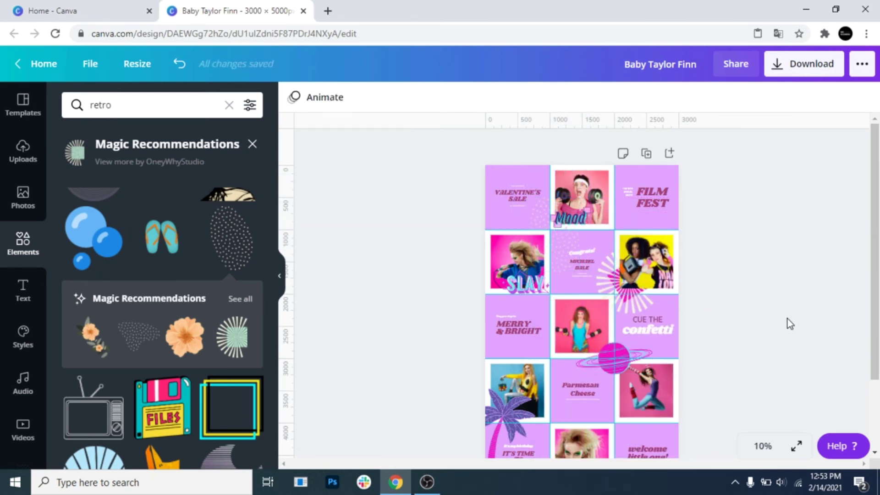
Add the wide dotted pattern from the dotted oval's recommendations and place it behind the text in the bottom-right square.
{"action": "scroll", "coordinate": [652, 319], "scroll_direction": "down", "scroll_amount": 2}
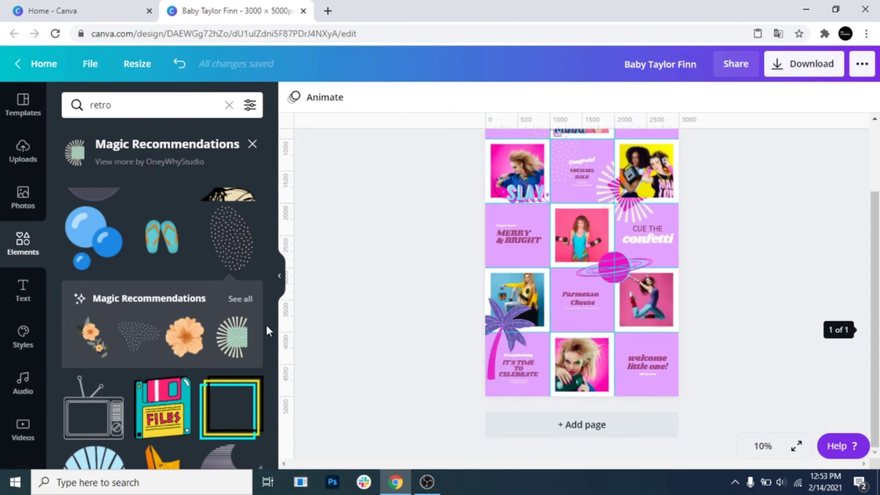
{"action": "left_click", "coordinate": [136, 347]}
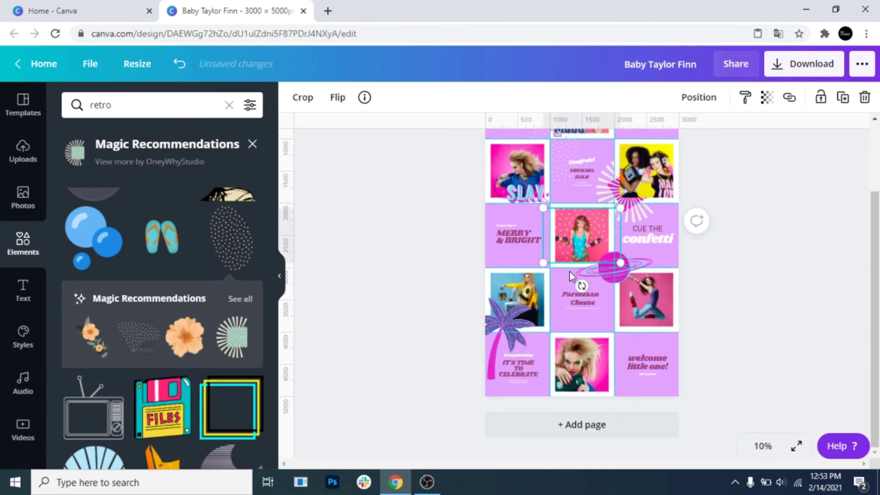
{"action": "key", "text": "ctrl+z"}
{"action": "left_click", "coordinate": [598, 366]}
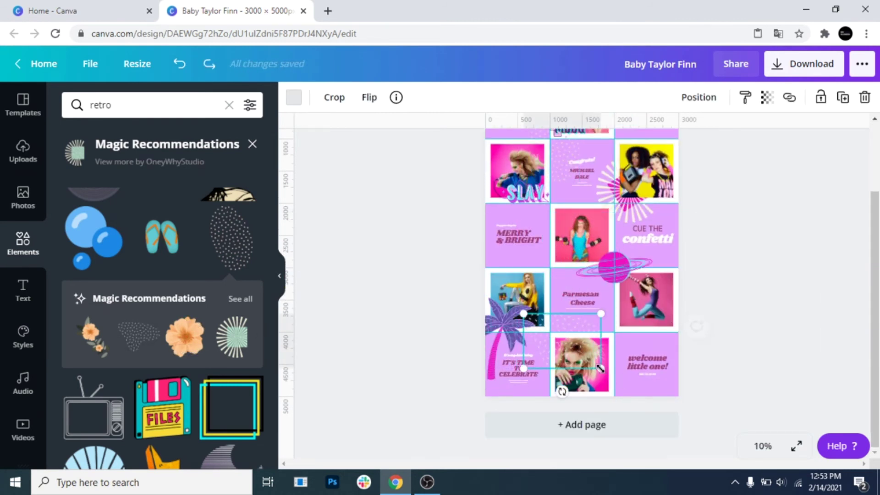
{"action": "left_click_drag", "start_coordinate": [586, 359], "coordinate": [663, 388]}
Apply the Abys and Josefin Sans Bold style set with lime, navy and pink to the whole design, and shuffle its colours.
{"action": "left_click", "coordinate": [20, 338]}
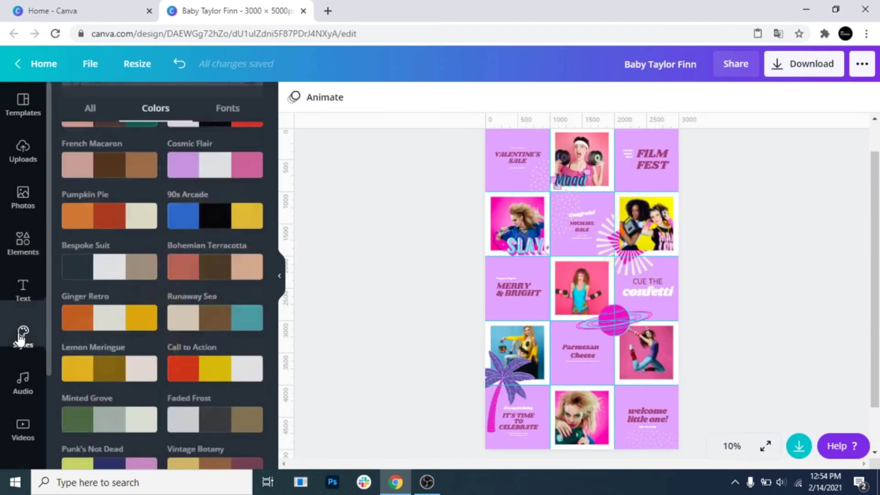
{"action": "scroll", "coordinate": [116, 123], "scroll_direction": "up", "scroll_amount": 7}
{"action": "left_click", "coordinate": [91, 108]}
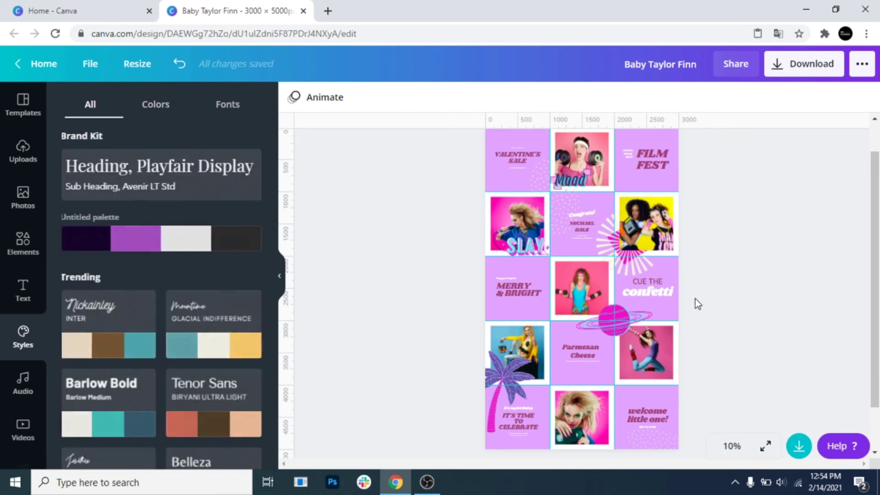
{"action": "scroll", "coordinate": [702, 309], "scroll_direction": "up", "scroll_amount": 1}
{"action": "scroll", "coordinate": [174, 316], "scroll_direction": "down", "scroll_amount": 3}
{"action": "scroll", "coordinate": [165, 326], "scroll_direction": "down", "scroll_amount": 8}
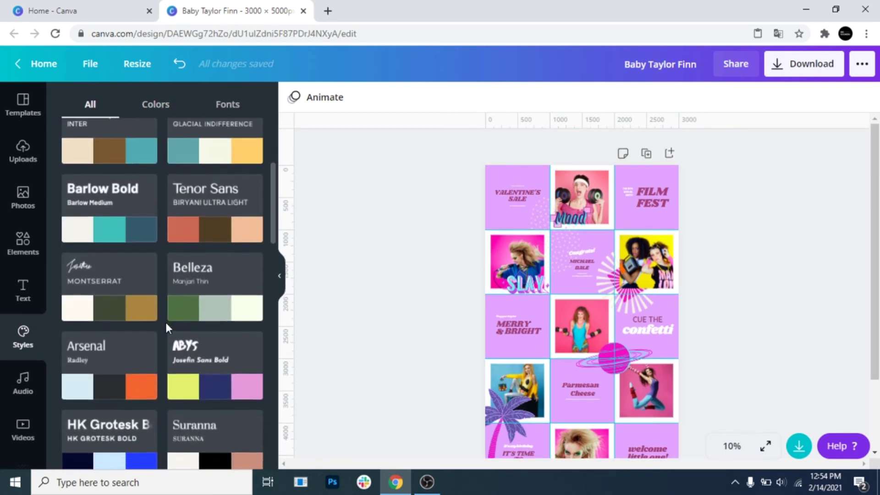
{"action": "scroll", "coordinate": [209, 303], "scroll_direction": "up", "scroll_amount": 1}
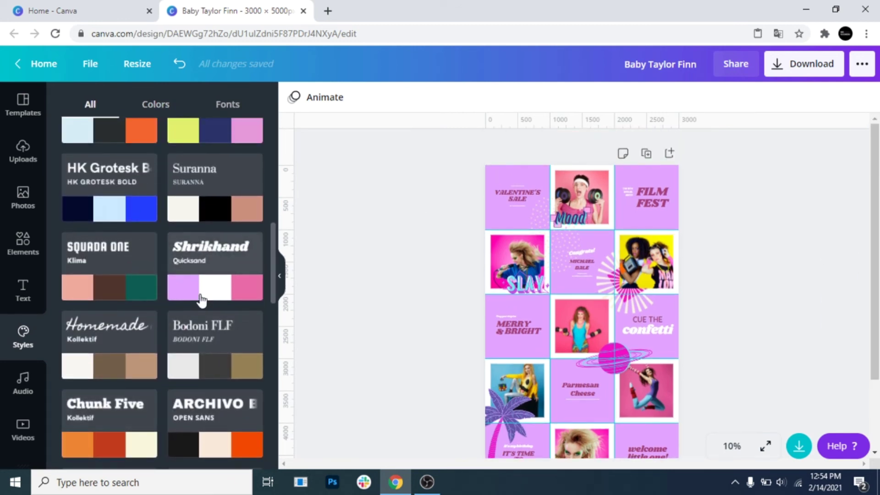
{"action": "scroll", "coordinate": [202, 301], "scroll_direction": "up", "scroll_amount": 1}
{"action": "left_click", "coordinate": [220, 176]}
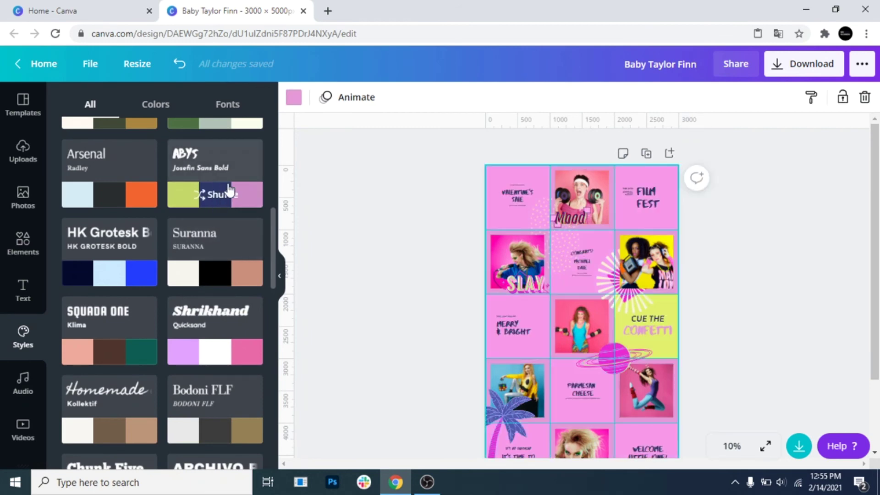
{"action": "left_click", "coordinate": [223, 180]}
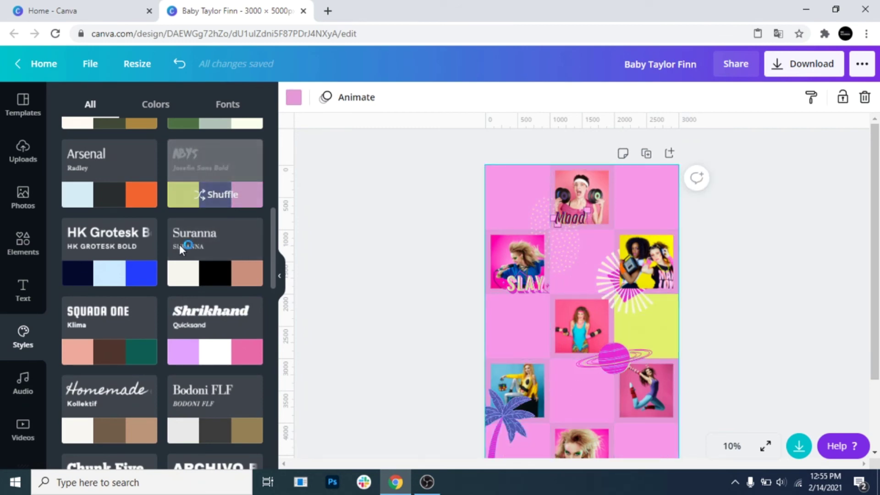
{"action": "scroll", "coordinate": [758, 310], "scroll_direction": "down", "scroll_amount": 1}
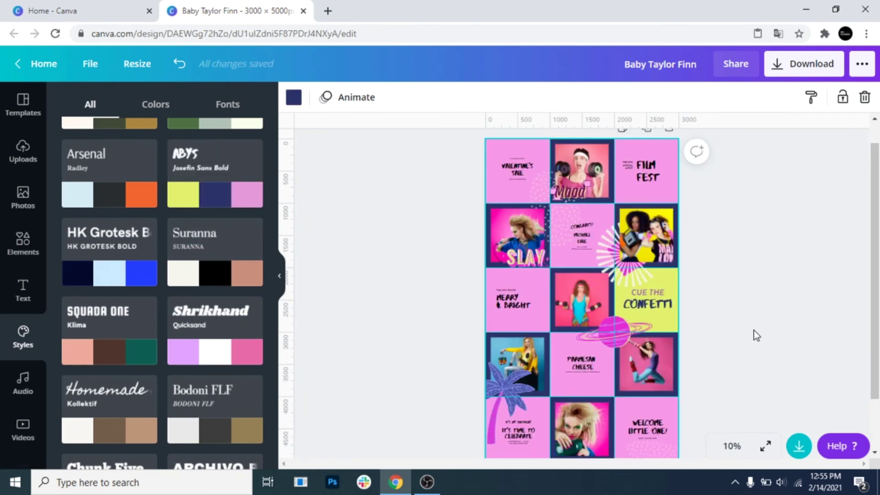
{"action": "scroll", "coordinate": [736, 345], "scroll_direction": "down", "scroll_amount": 2}
{"action": "scroll", "coordinate": [736, 345], "scroll_direction": "up", "scroll_amount": 2}
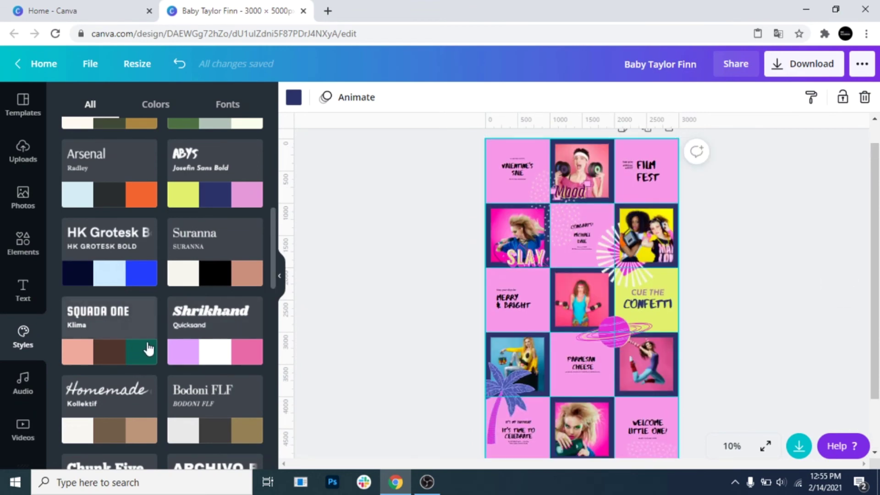
Apply the Chunk Five and Kollektif style set with orange, red and cream to the whole design.
{"action": "scroll", "coordinate": [137, 353], "scroll_direction": "down", "scroll_amount": 3}
{"action": "scroll", "coordinate": [137, 341], "scroll_direction": "down", "scroll_amount": 2}
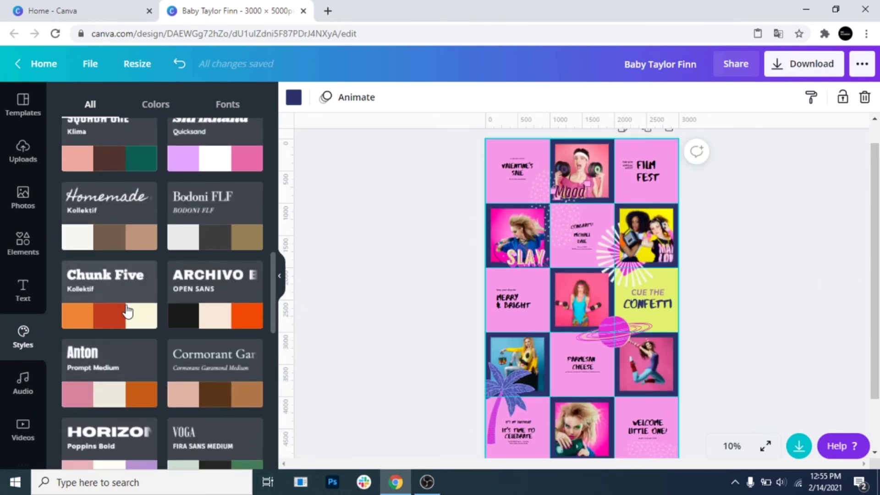
{"action": "left_click", "coordinate": [128, 312]}
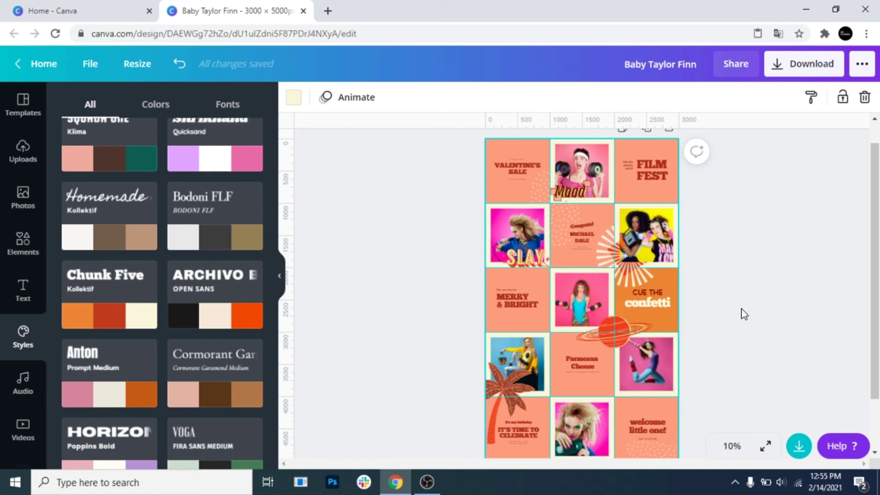
{"action": "scroll", "coordinate": [743, 314], "scroll_direction": "down", "scroll_amount": 2}
{"action": "scroll", "coordinate": [743, 314], "scroll_direction": "up", "scroll_amount": 2}
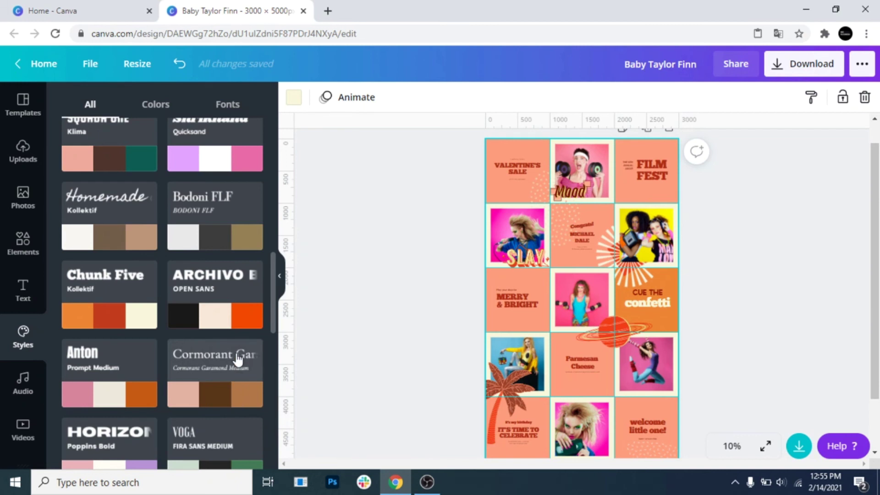
Apply the Voga and Fira Sans Medium style set with green and black to the whole design.
{"action": "scroll", "coordinate": [237, 358], "scroll_direction": "down", "scroll_amount": 1}
{"action": "scroll", "coordinate": [228, 362], "scroll_direction": "down", "scroll_amount": 1}
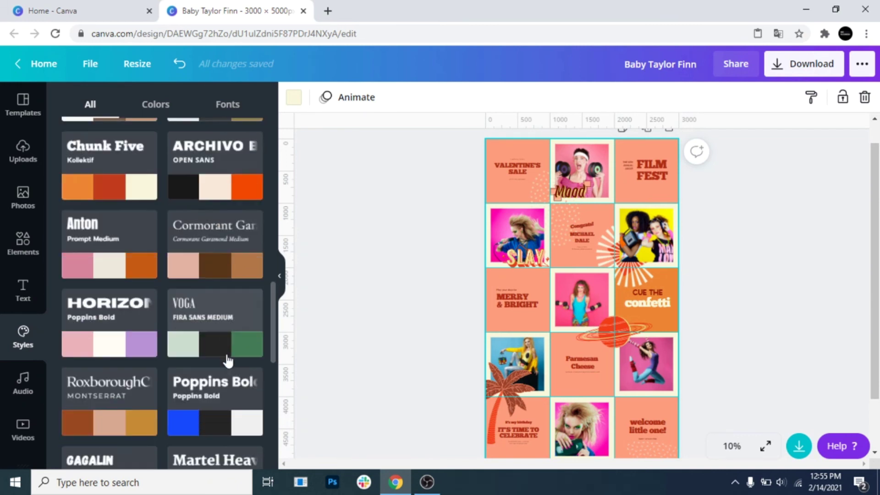
{"action": "left_click", "coordinate": [222, 333]}
{"action": "scroll", "coordinate": [809, 330], "scroll_direction": "down", "scroll_amount": 1}
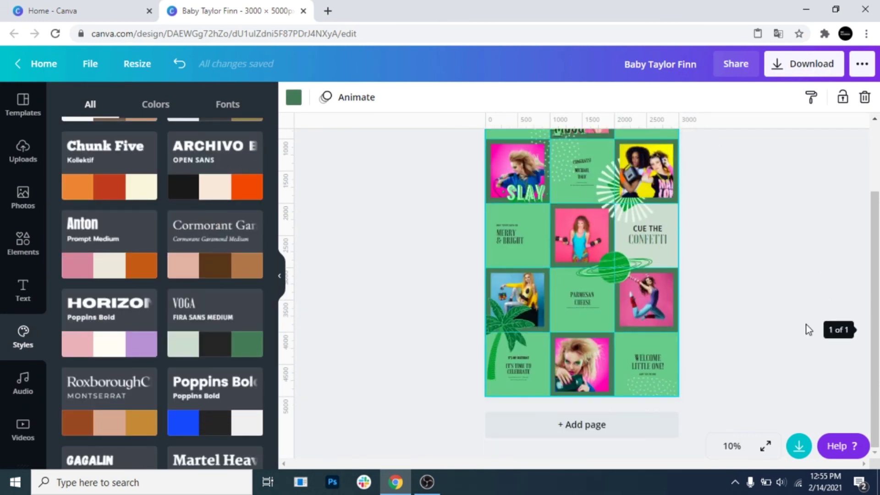
{"action": "scroll", "coordinate": [153, 373], "scroll_direction": "down", "scroll_amount": 3}
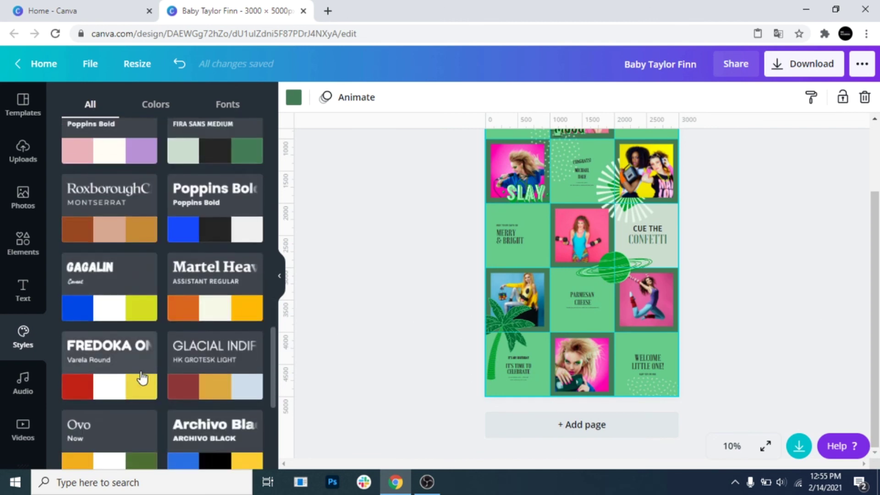
Apply the Glacial Indifference and HK Grotesk Light style set with maroon, gold and pale blue to the whole design.
{"action": "scroll", "coordinate": [179, 386], "scroll_direction": "down", "scroll_amount": 1}
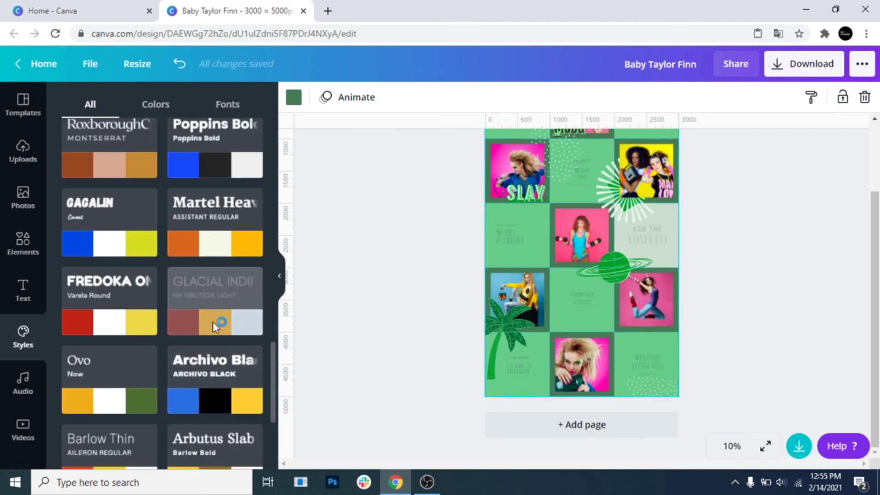
{"action": "left_click", "coordinate": [213, 321]}
{"action": "scroll", "coordinate": [680, 305], "scroll_direction": "up", "scroll_amount": 1}
{"action": "scroll", "coordinate": [255, 324], "scroll_direction": "down", "scroll_amount": 2}
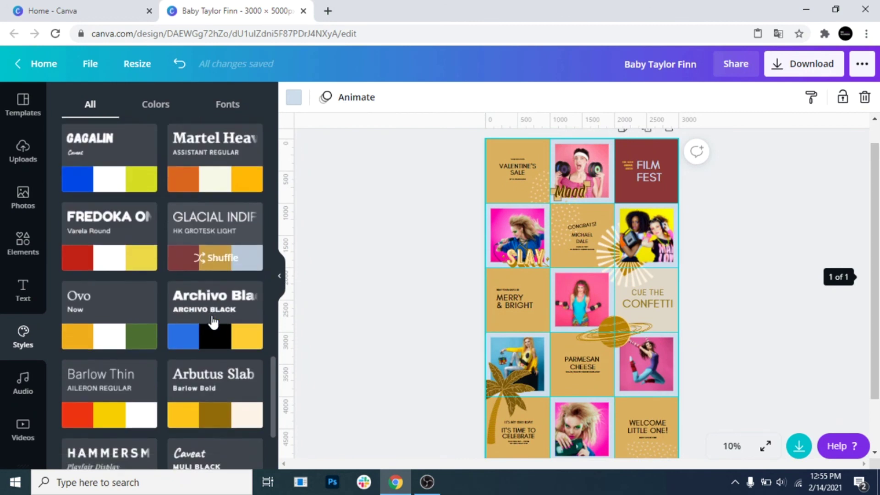
Browse the remaining font and colour style sets and apply another one to the whole design.
{"action": "scroll", "coordinate": [136, 362], "scroll_direction": "down", "scroll_amount": 1}
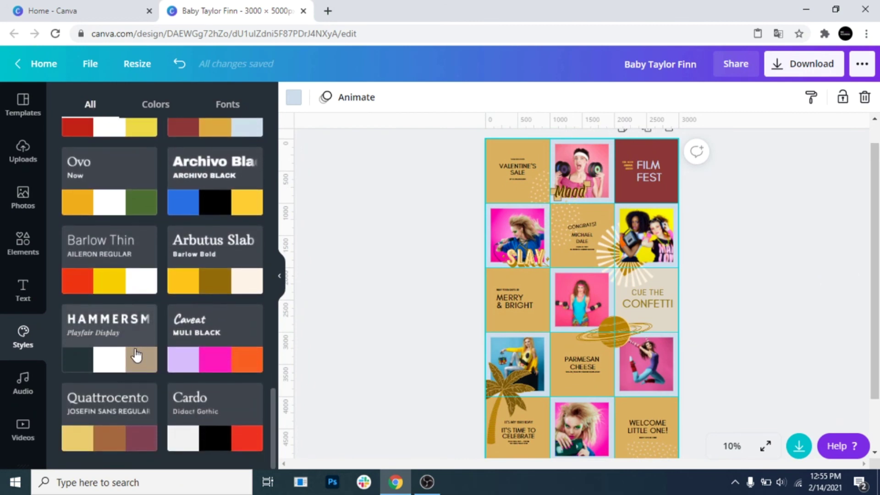
{"action": "scroll", "coordinate": [132, 321], "scroll_direction": "up", "scroll_amount": 1}
{"action": "scroll", "coordinate": [130, 296], "scroll_direction": "up", "scroll_amount": 3}
{"action": "left_click", "coordinate": [104, 302]}
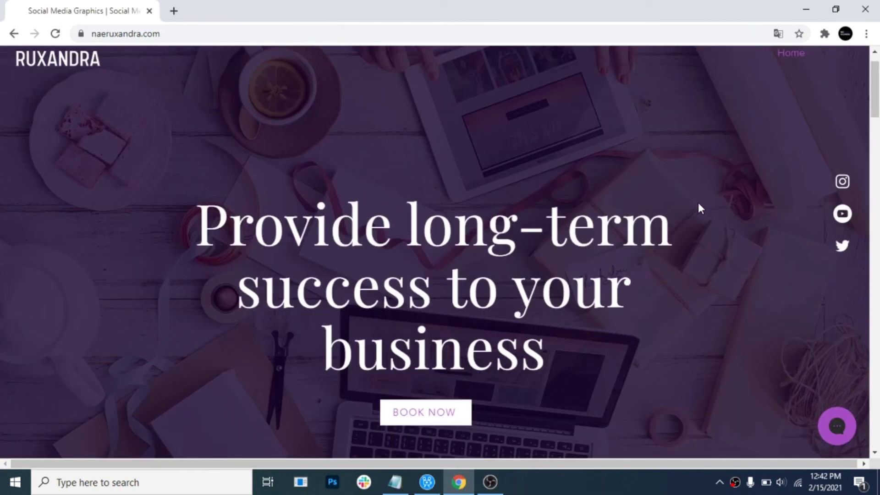
{"action": "scroll", "coordinate": [697, 200], "scroll_direction": "down", "scroll_amount": 7}
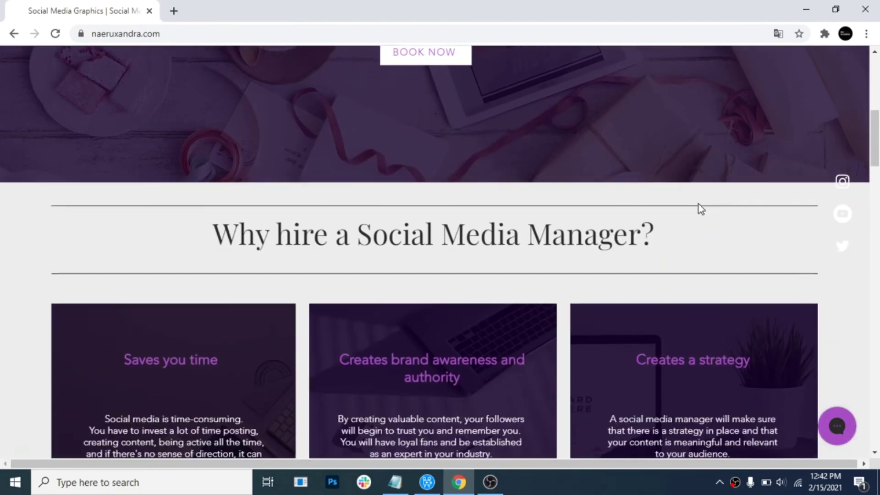
{"action": "scroll", "coordinate": [697, 206], "scroll_direction": "down", "scroll_amount": 20}
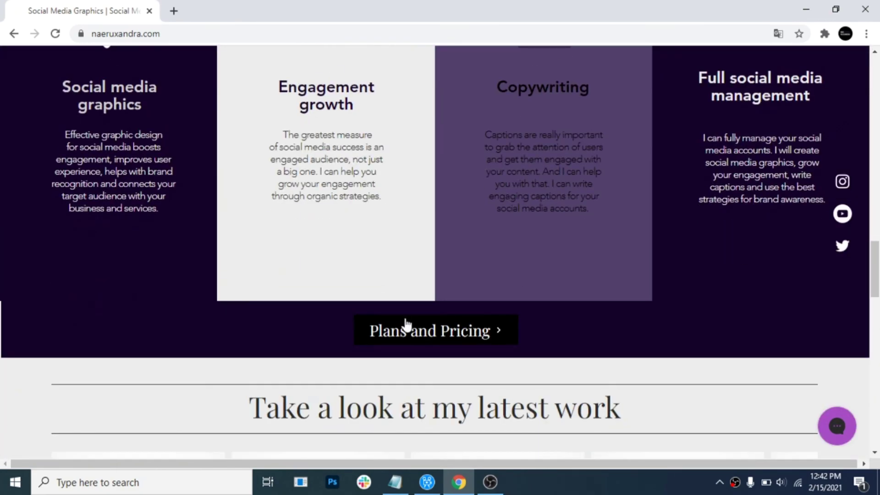